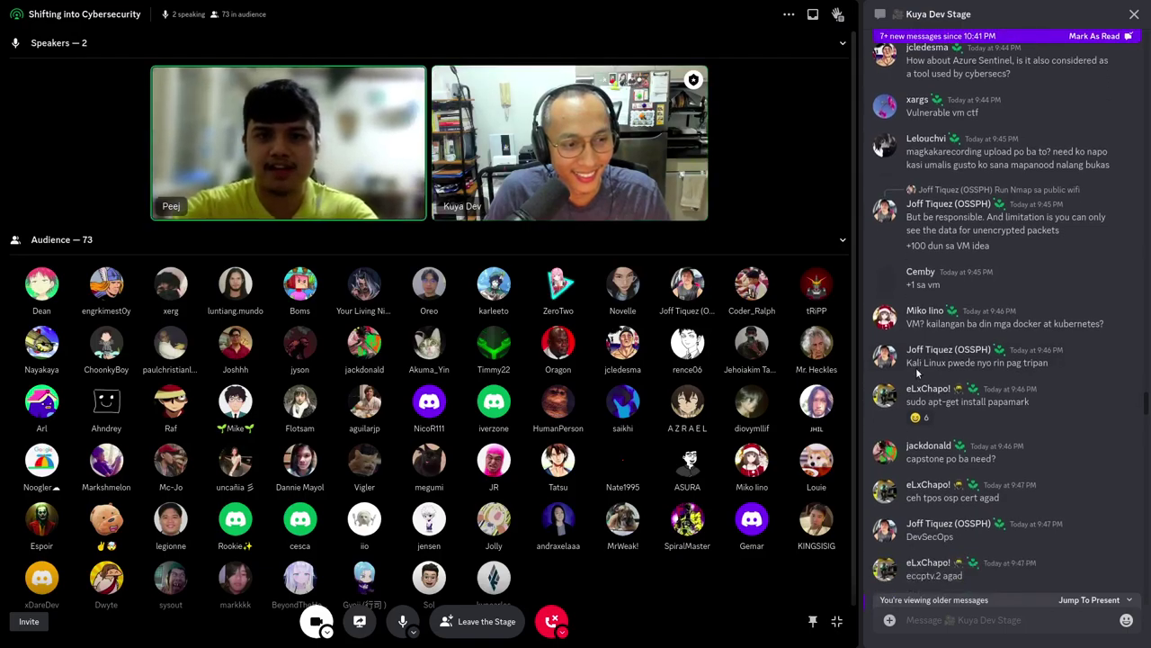
scroll(915, 367, down, 1)
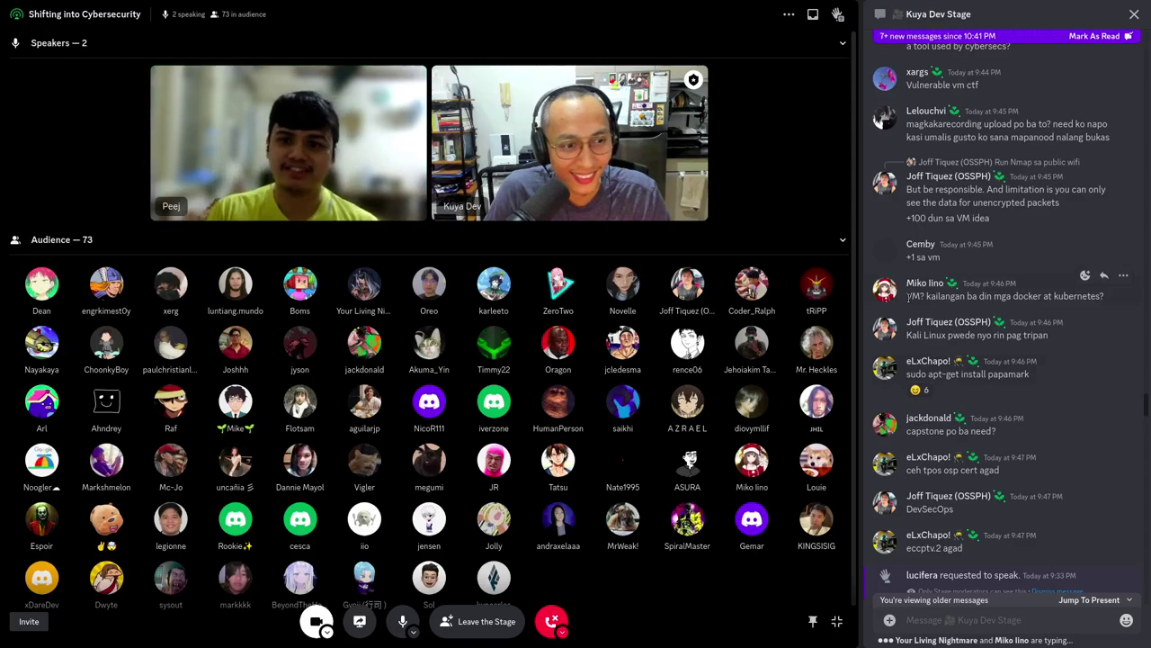
Step: Clear earlier chat selections and highlight the 'pag cyber sec kailangan ng SSD?' question
click(953, 308)
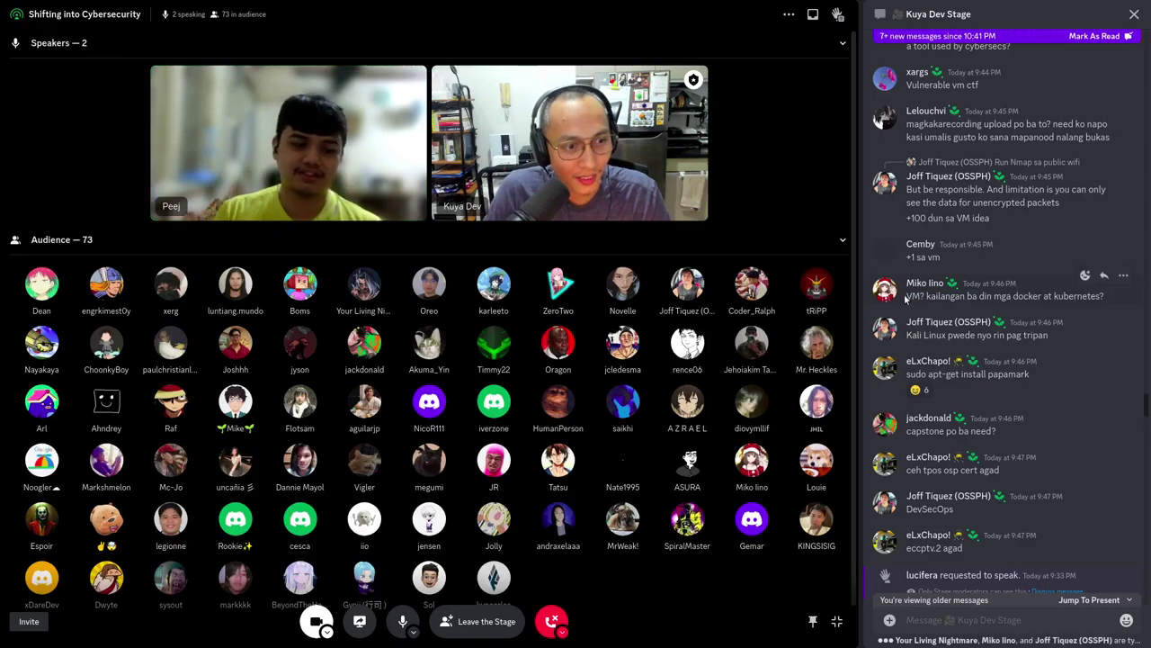
drag(907, 295, 935, 295)
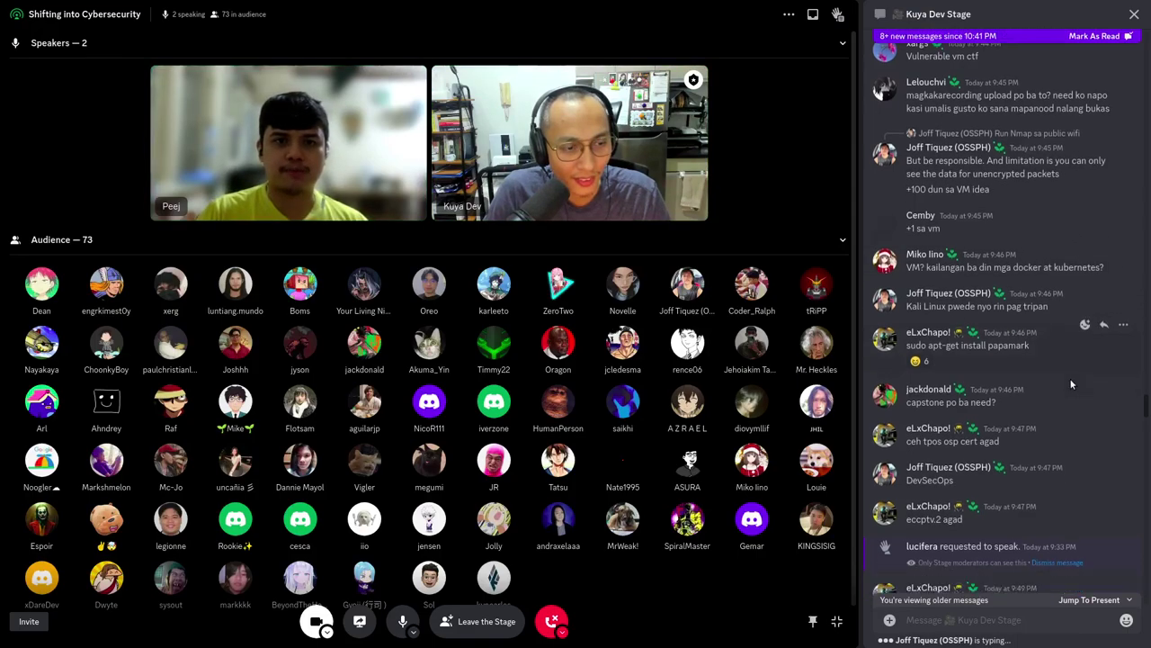
scroll(1070, 384, down, 1)
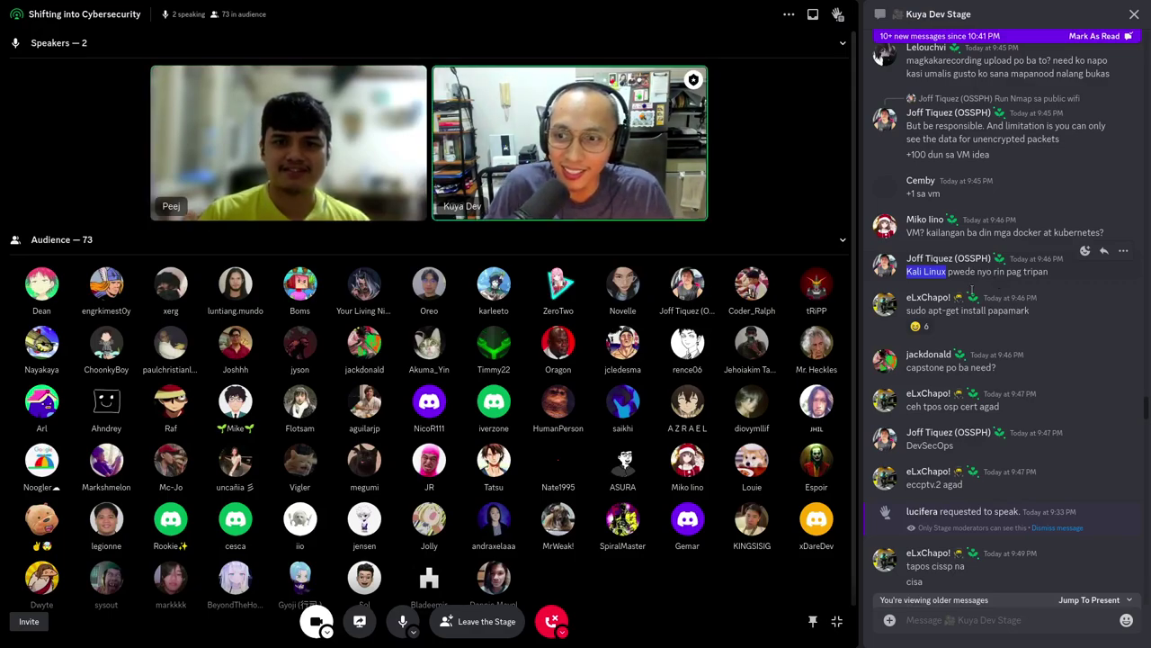
click(1035, 396)
scroll(1034, 396, down, 2)
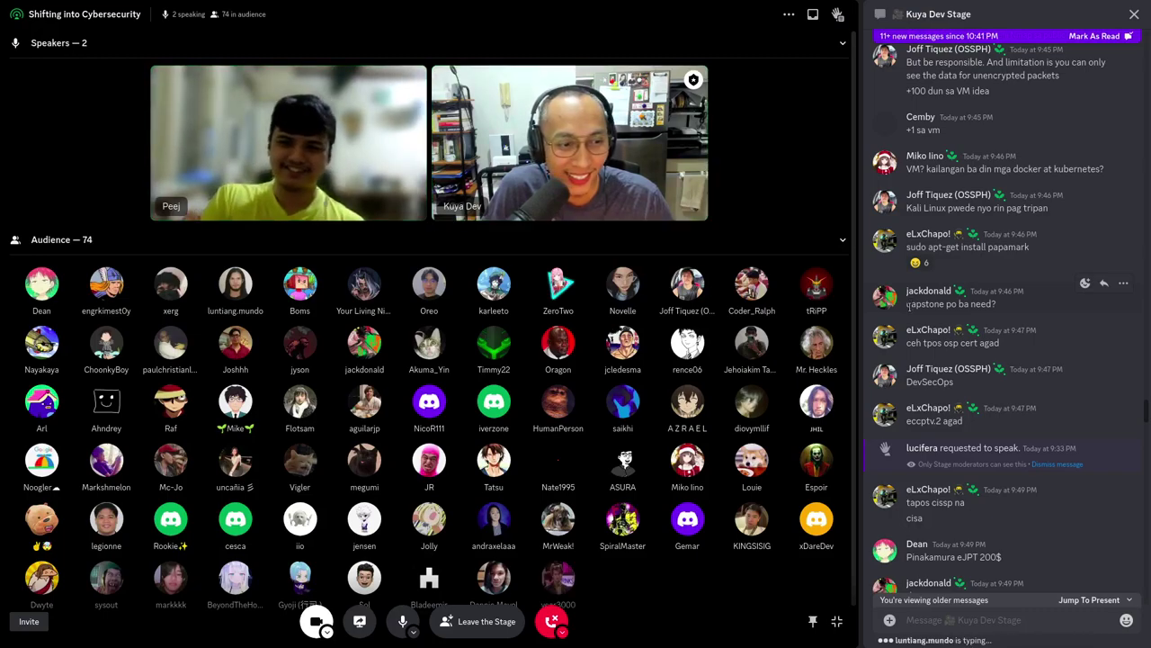
mouse_move(989, 375)
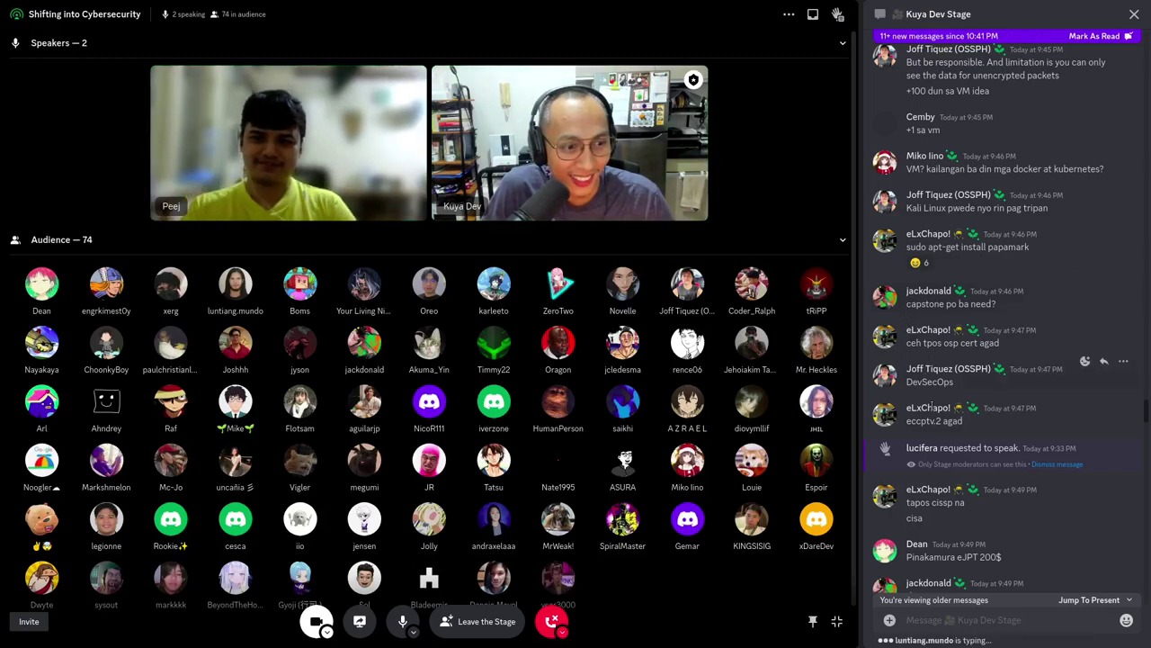
scroll(920, 353, down, 1)
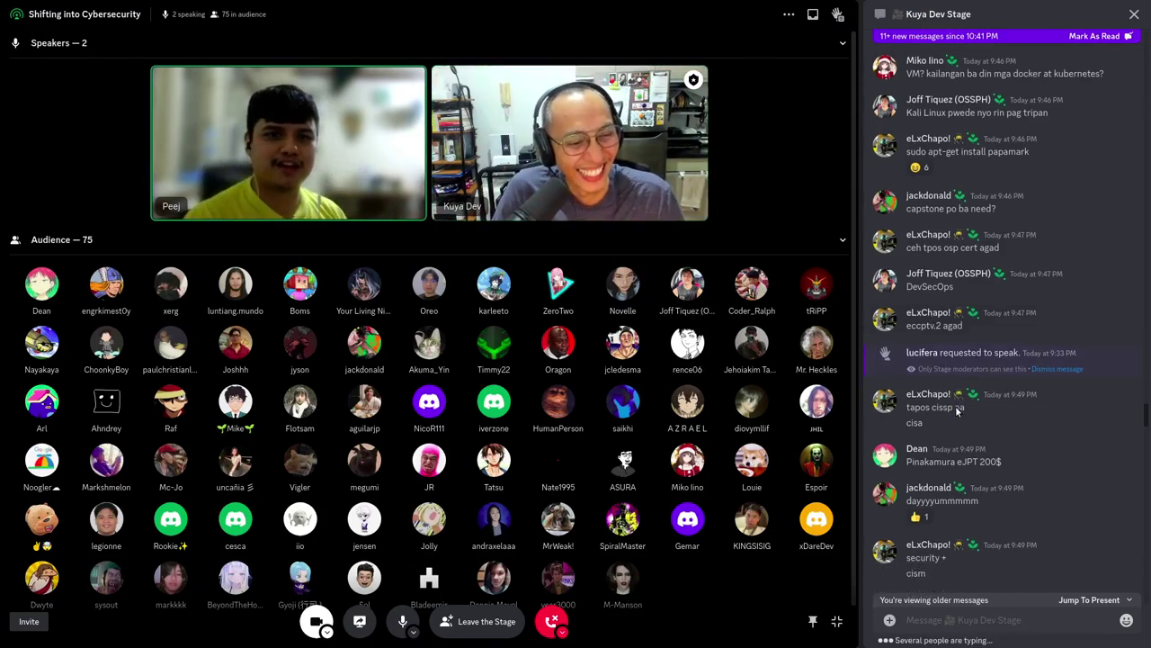
scroll(956, 411, down, 1)
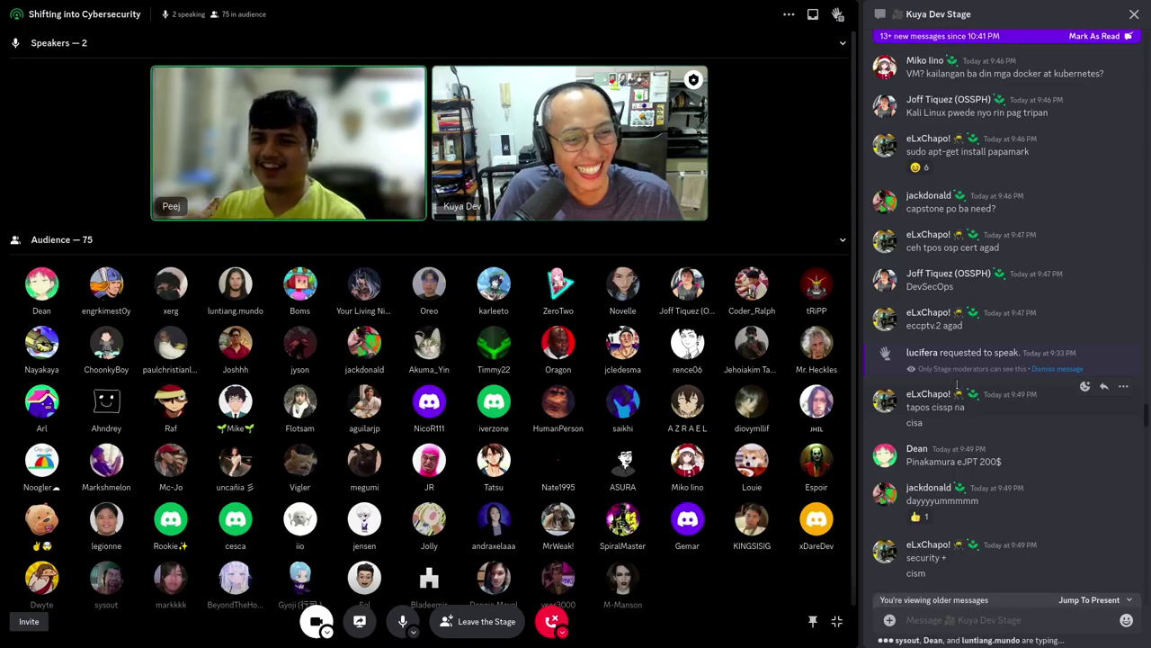
scroll(955, 255, down, 1)
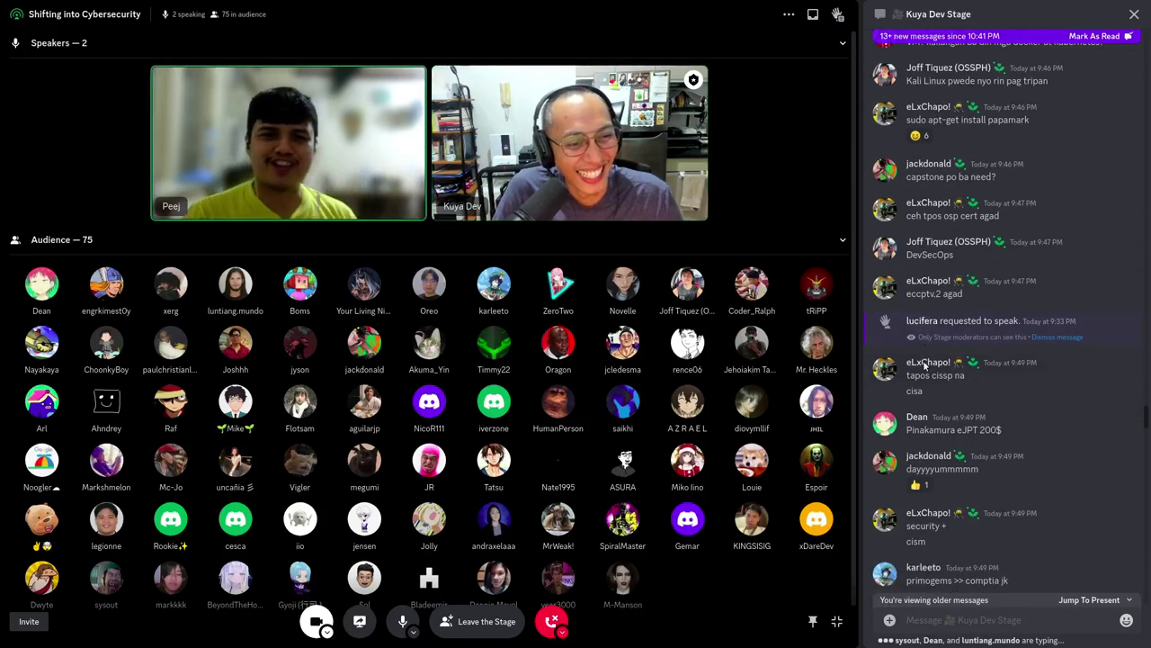
scroll(937, 433, down, 1)
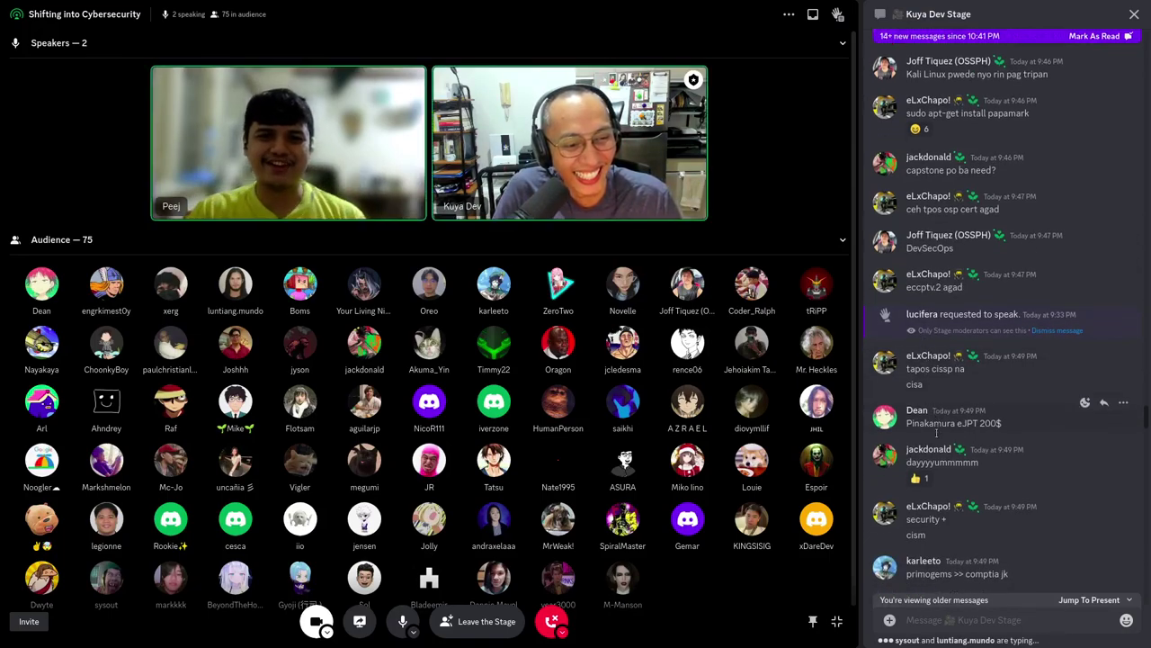
scroll(938, 434, down, 1)
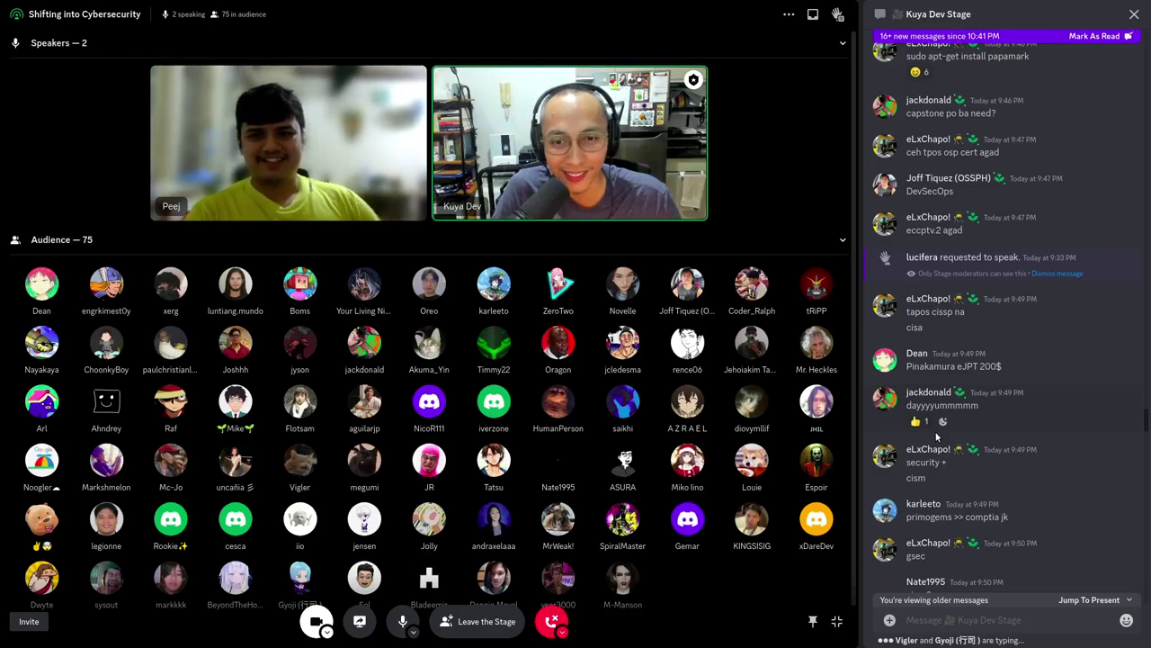
scroll(936, 436, down, 1)
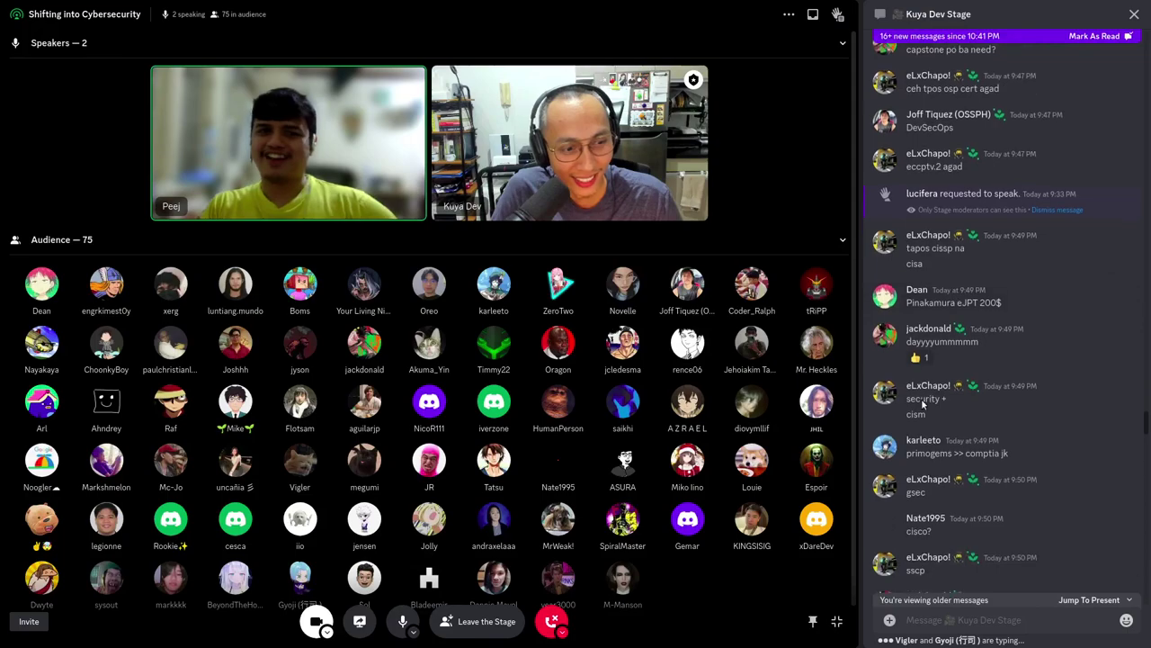
scroll(921, 406, down, 1)
scroll(922, 407, down, 1)
scroll(924, 406, down, 1)
scroll(928, 410, down, 1)
scroll(931, 422, down, 1)
scroll(934, 432, down, 1)
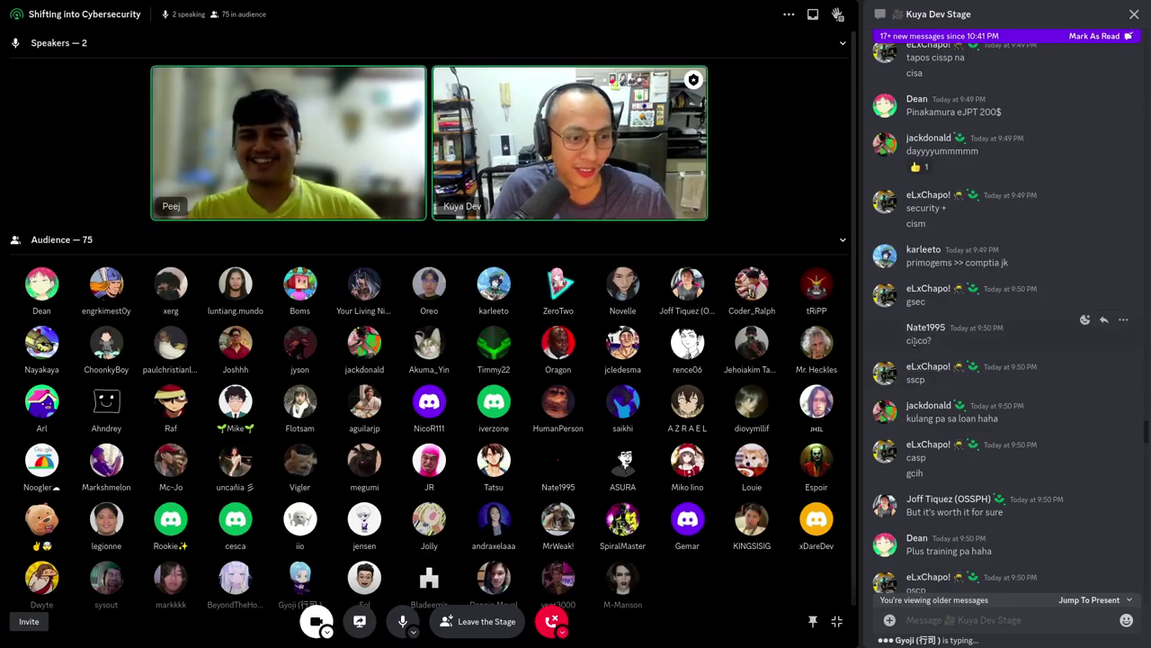
mouse_move(927, 374)
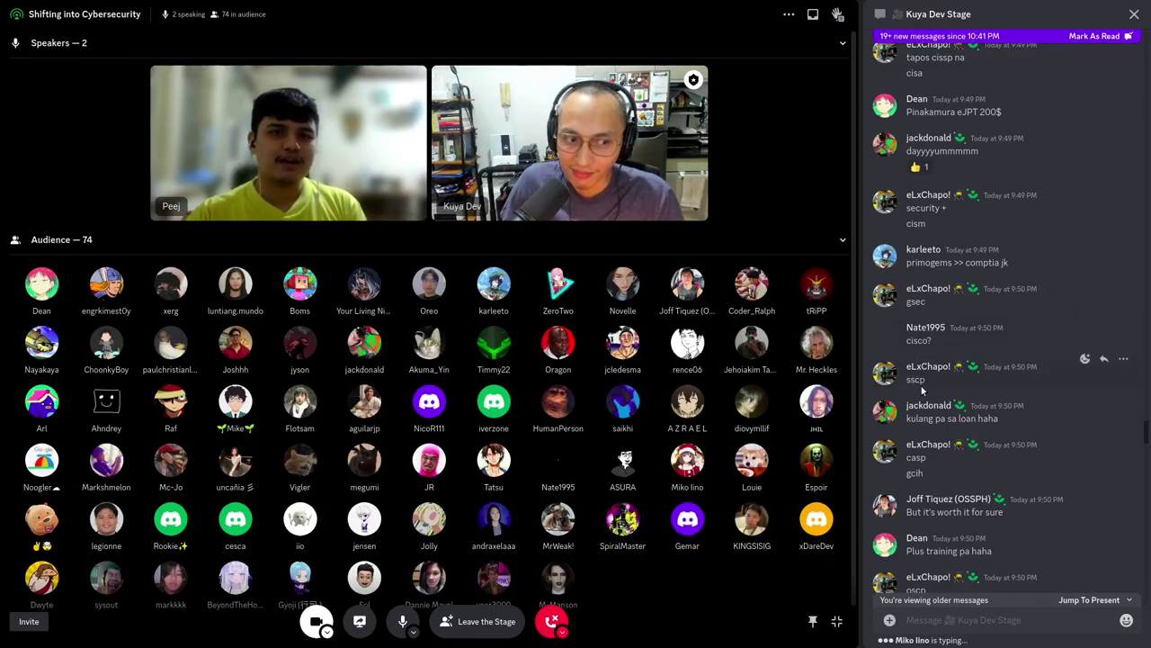
scroll(922, 389, down, 2)
scroll(941, 400, down, 2)
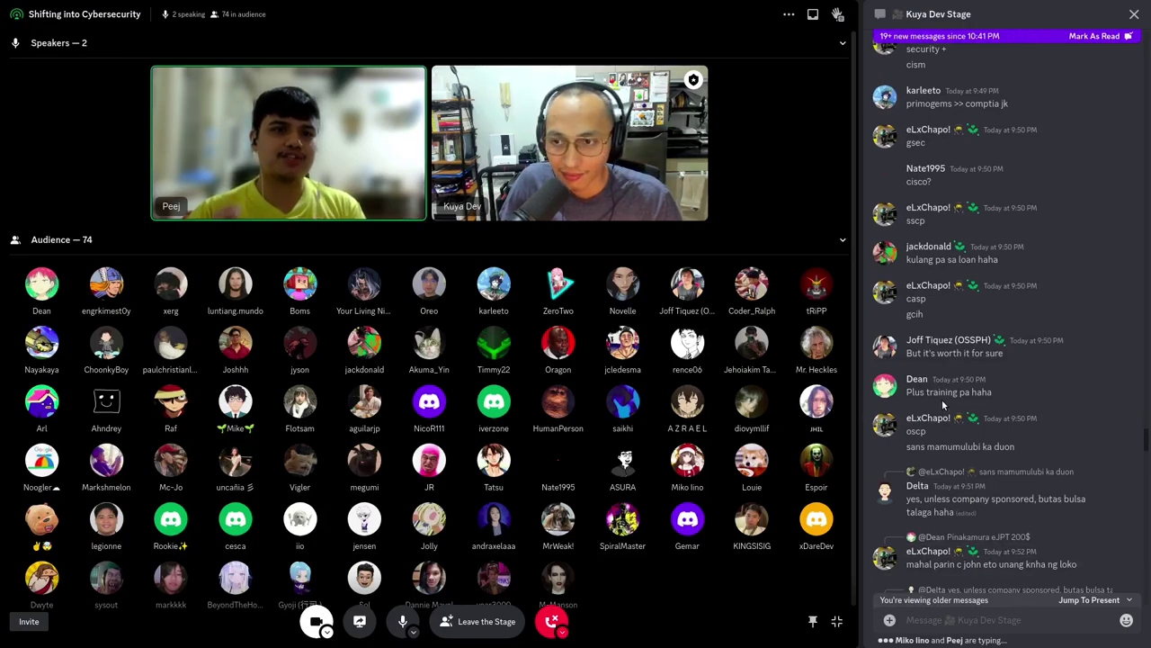
scroll(942, 399, down, 1)
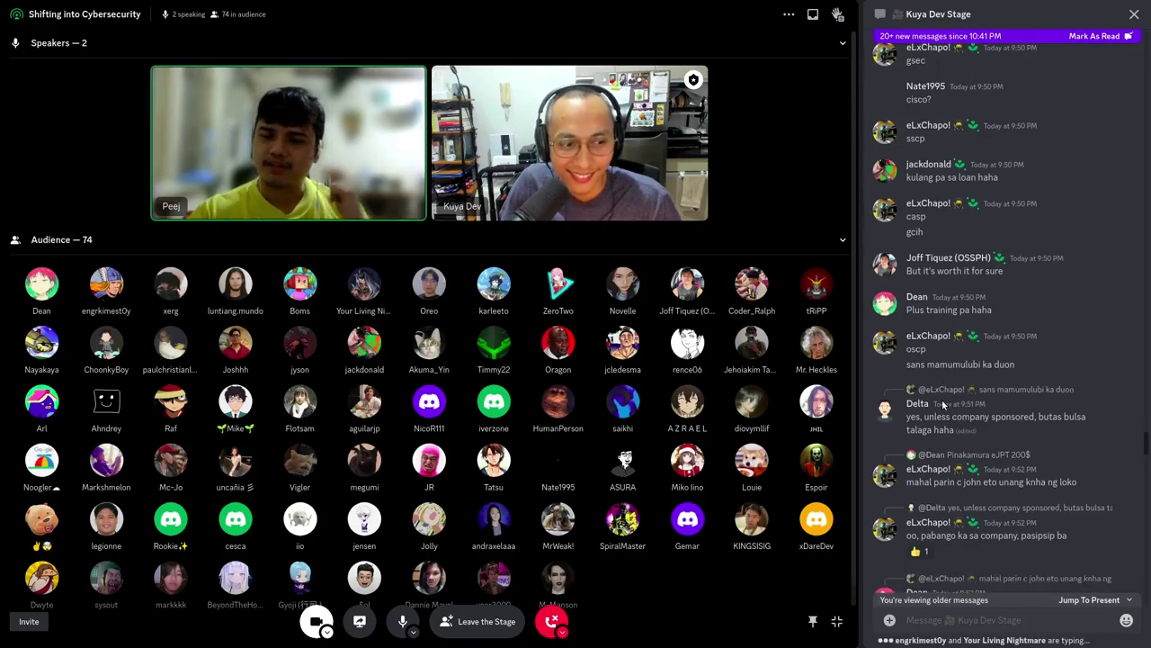
scroll(942, 406, down, 2)
scroll(943, 405, down, 2)
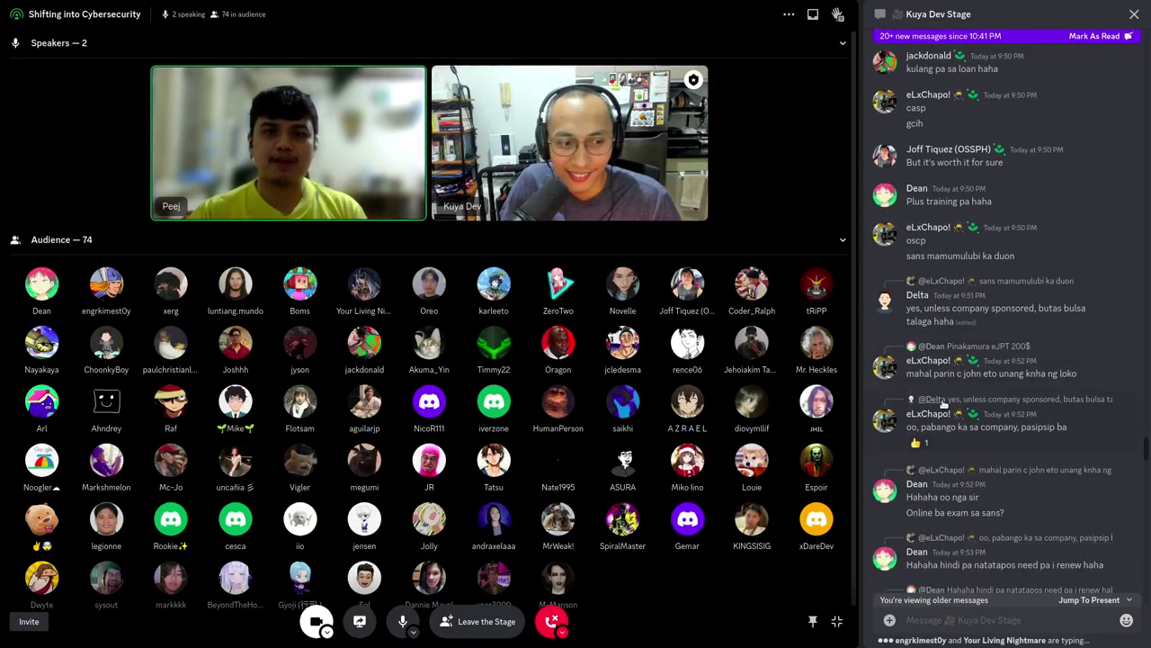
scroll(943, 406, down, 2)
scroll(943, 405, down, 2)
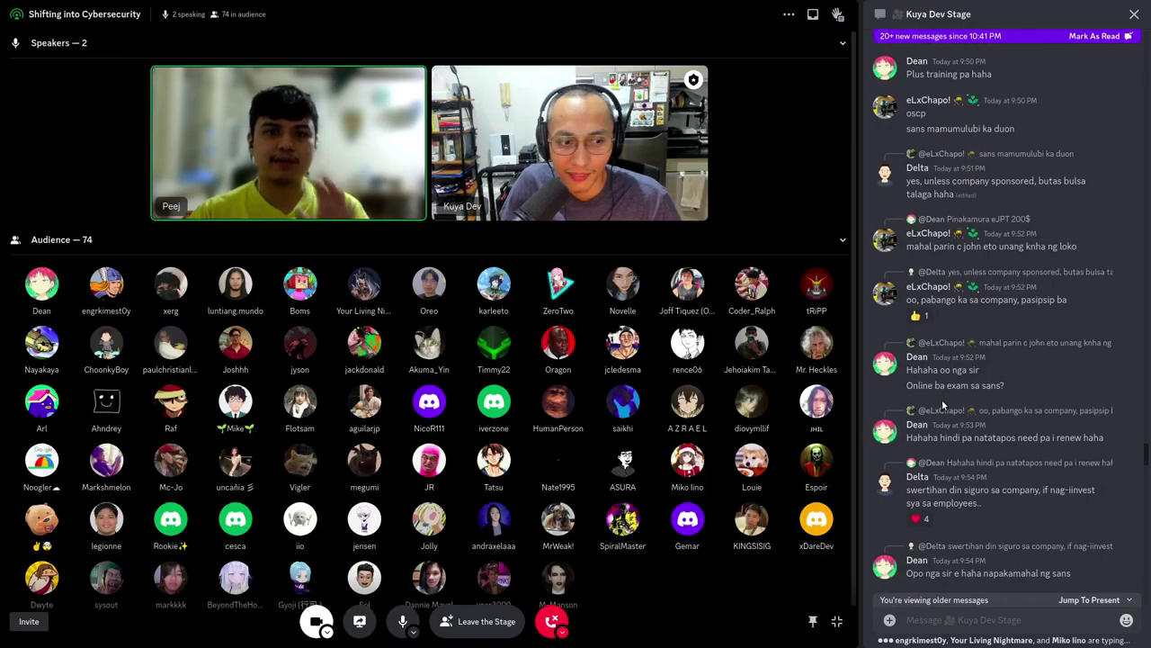
scroll(942, 405, down, 1)
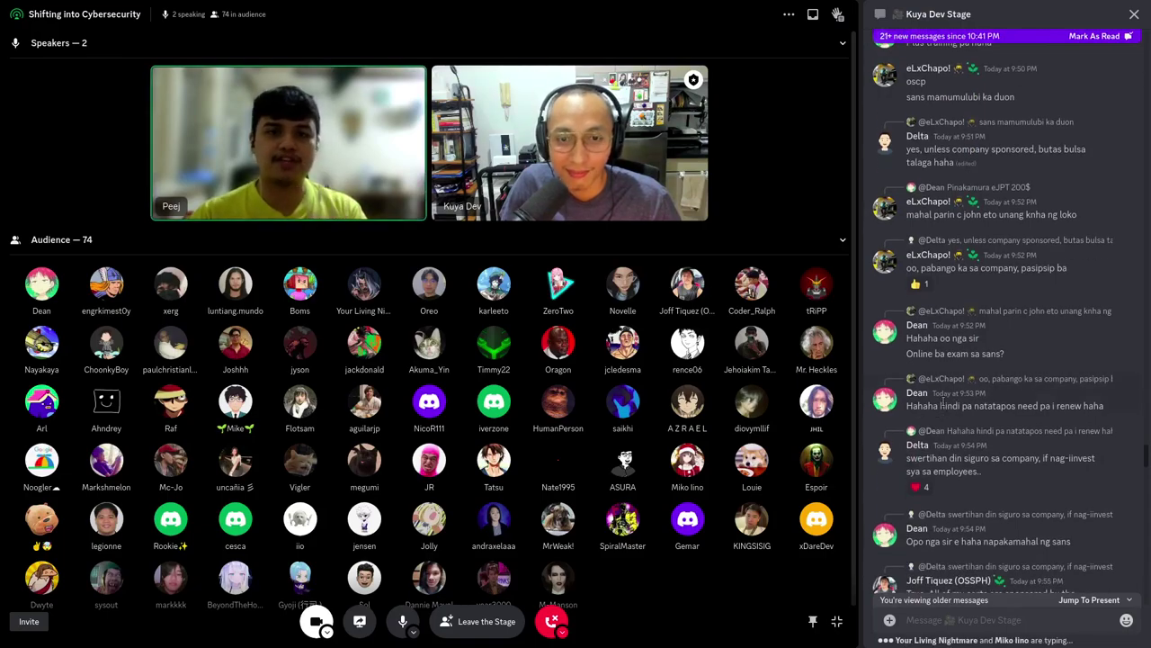
scroll(947, 404, down, 2)
scroll(950, 402, down, 2)
scroll(950, 402, down, 2)
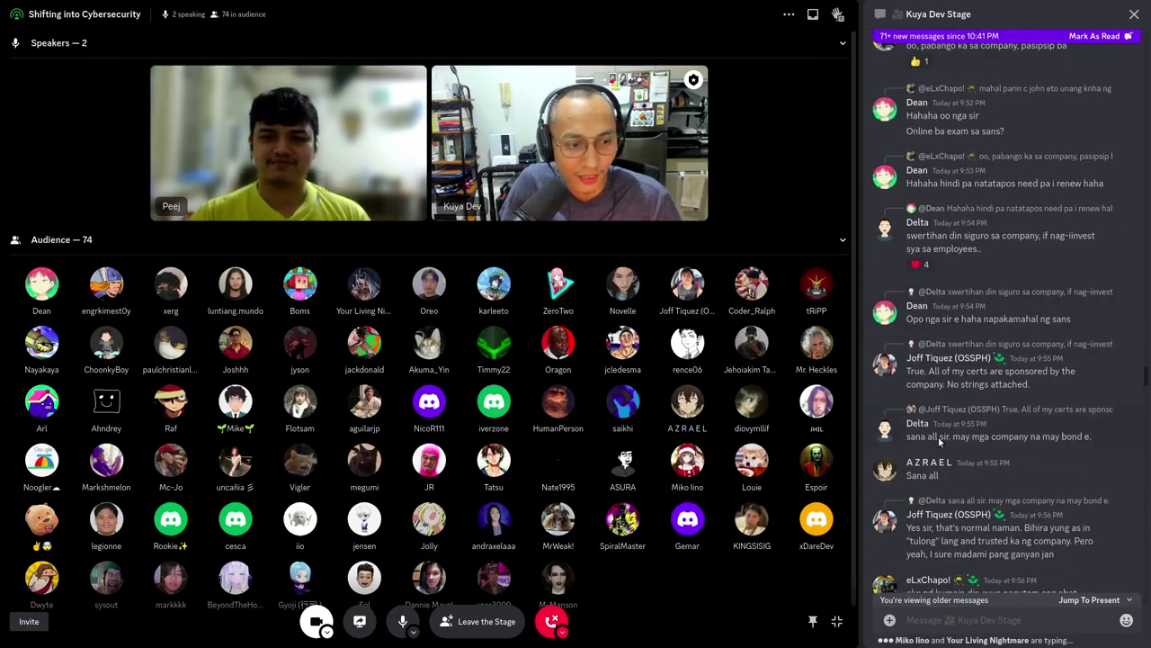
scroll(951, 403, down, 2)
scroll(971, 409, down, 1)
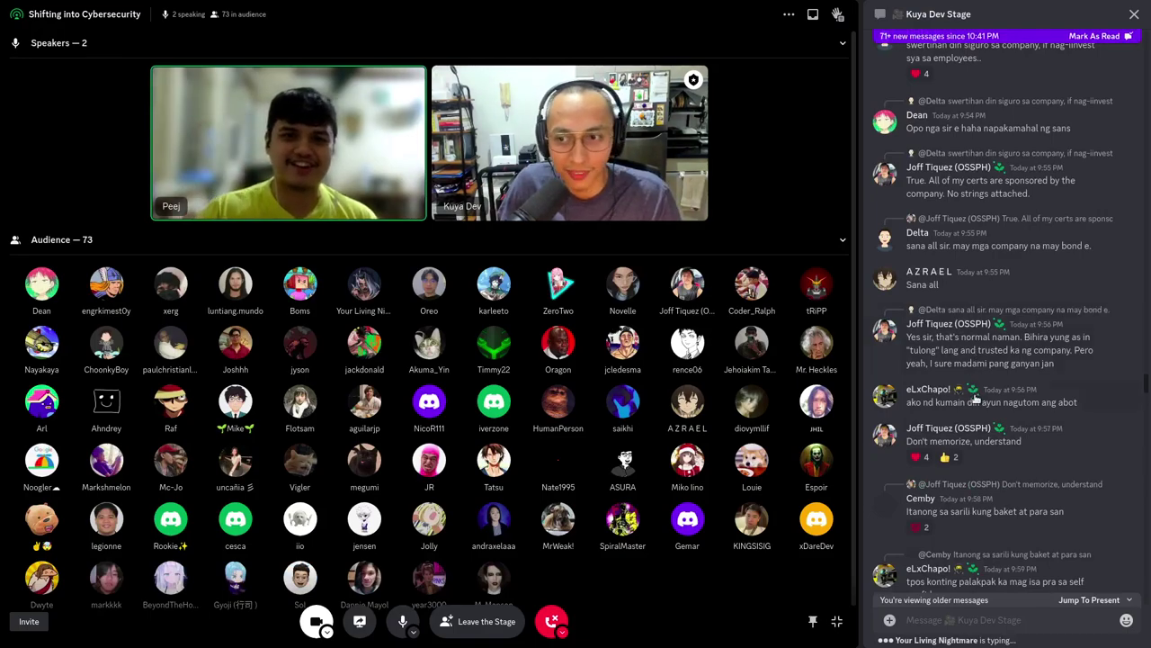
mouse_move(990, 441)
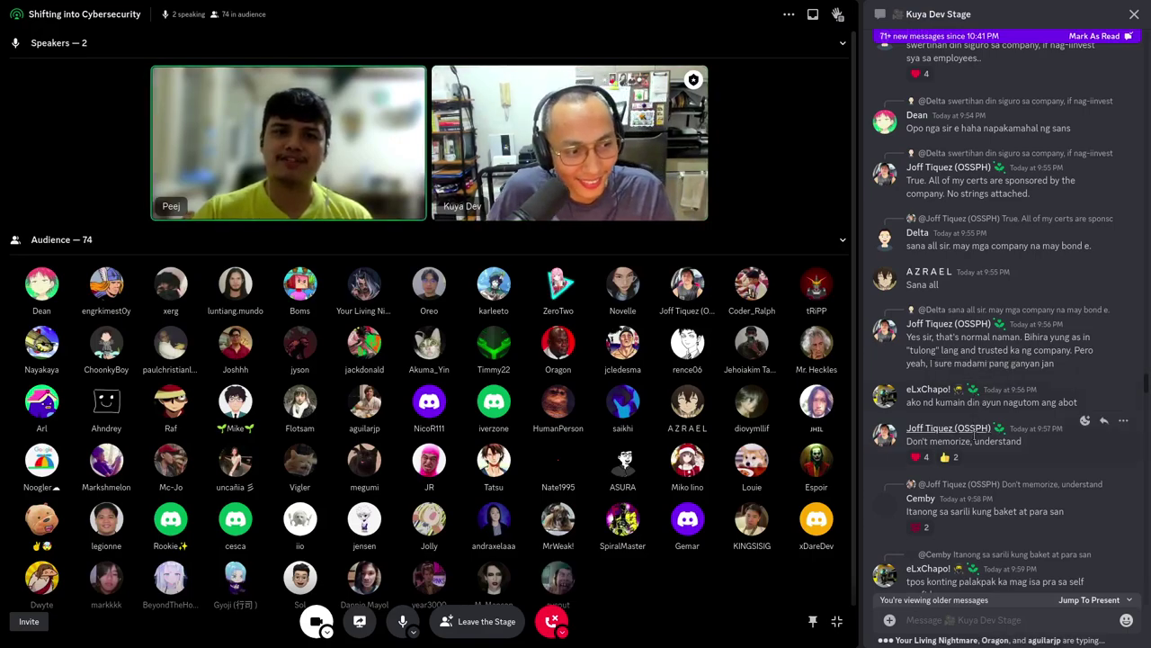
scroll(976, 455, down, 2)
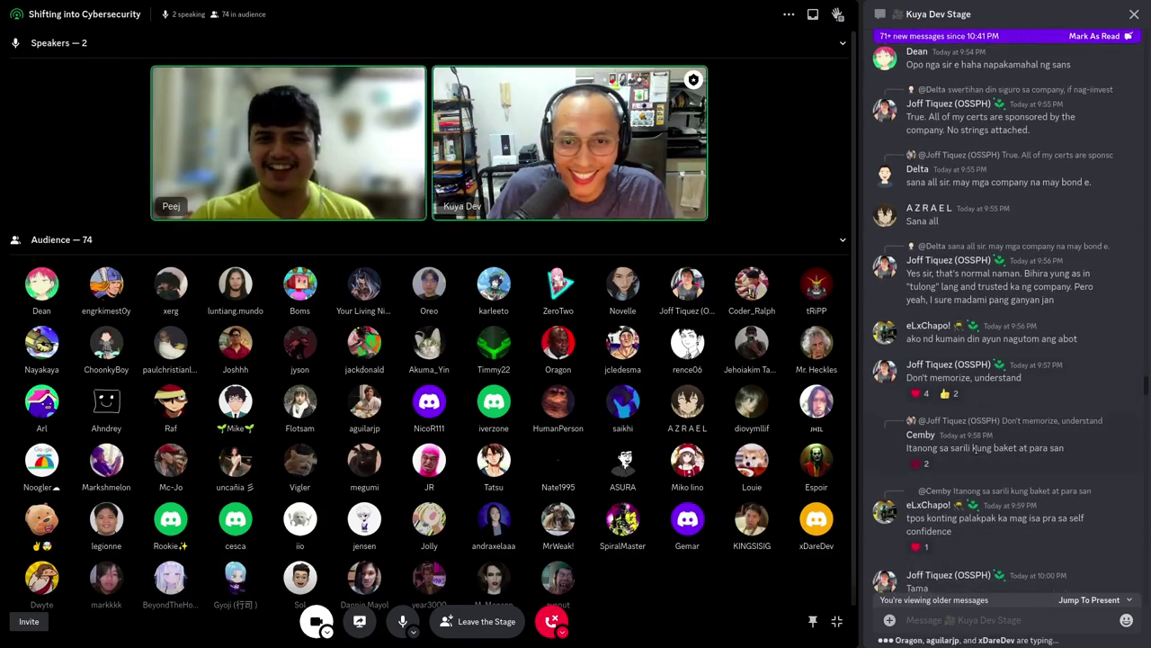
scroll(976, 450, down, 2)
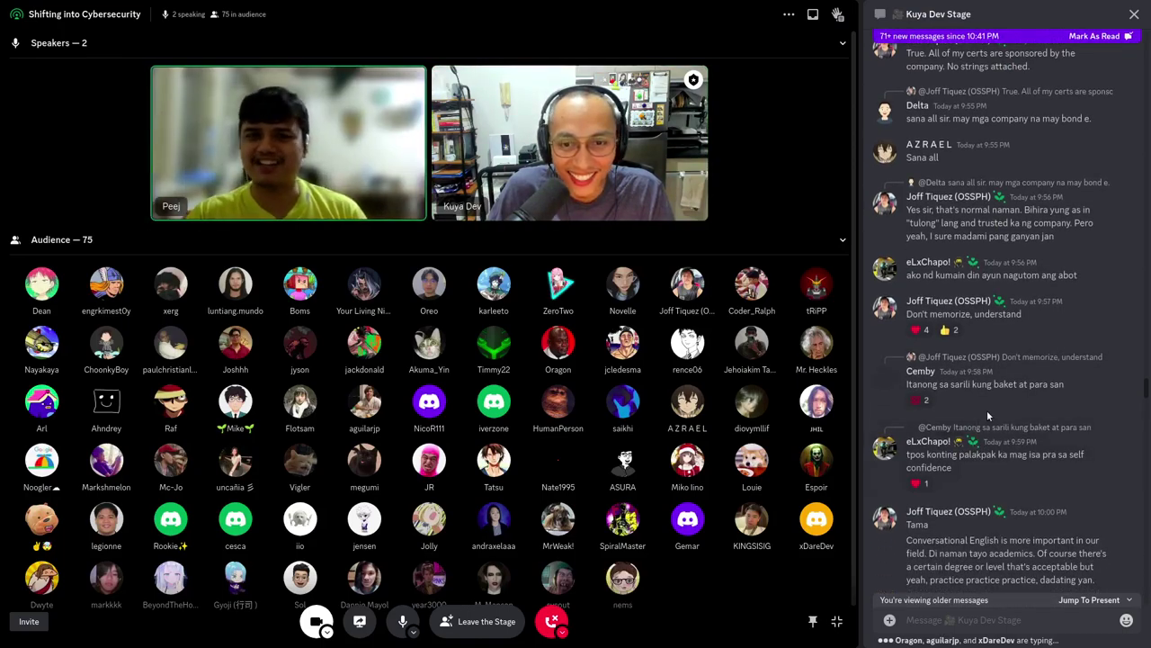
scroll(986, 410, down, 1)
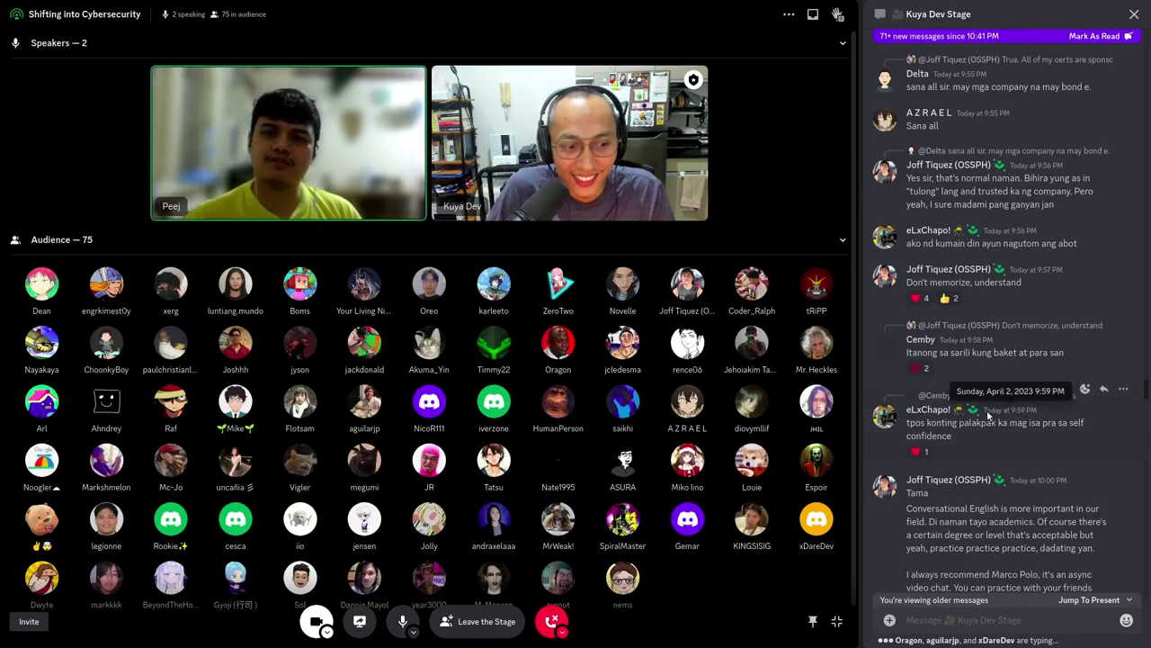
scroll(986, 410, down, 1)
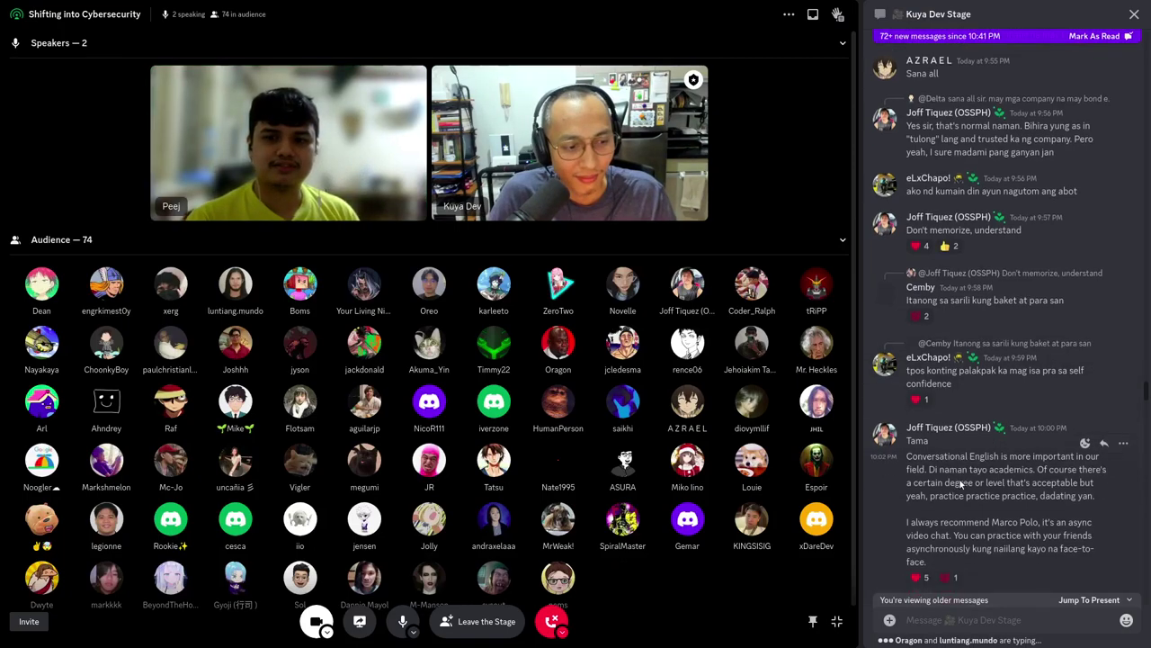
scroll(960, 456, down, 2)
scroll(960, 456, down, 2)
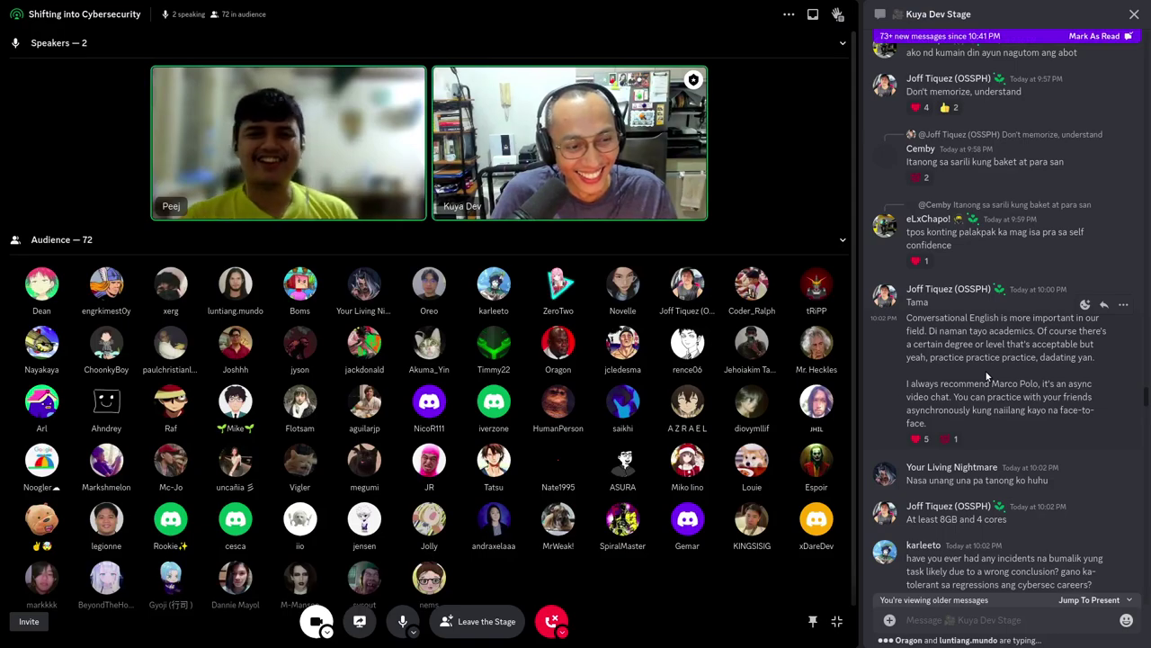
scroll(986, 376, down, 2)
scroll(986, 376, down, 2)
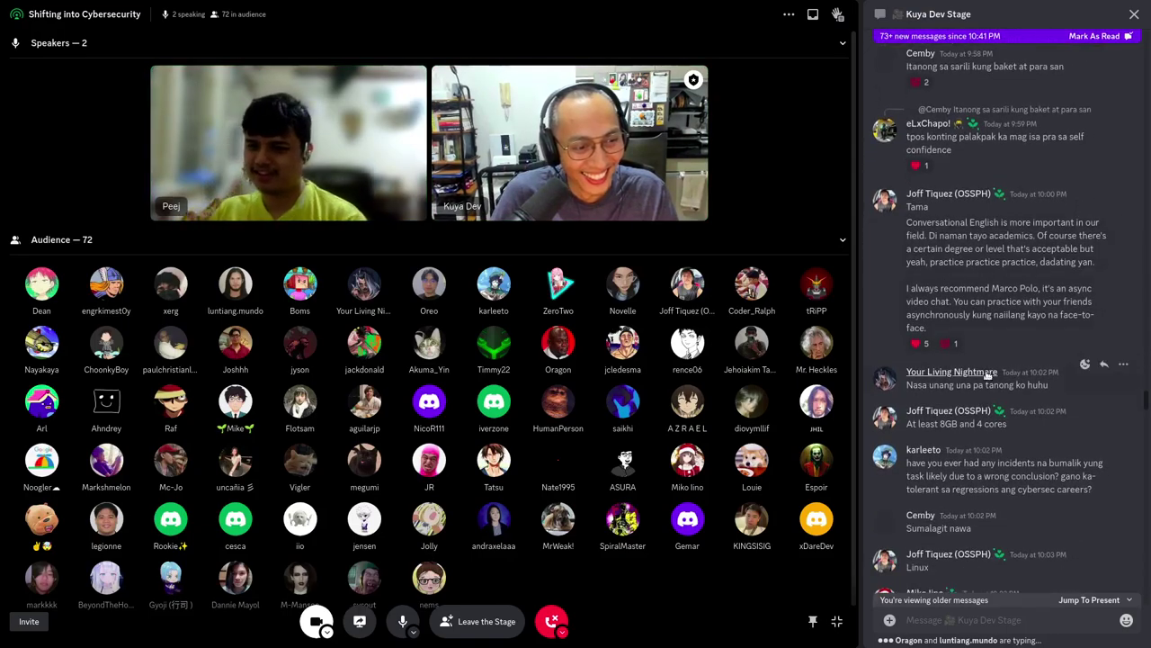
scroll(964, 459, down, 1)
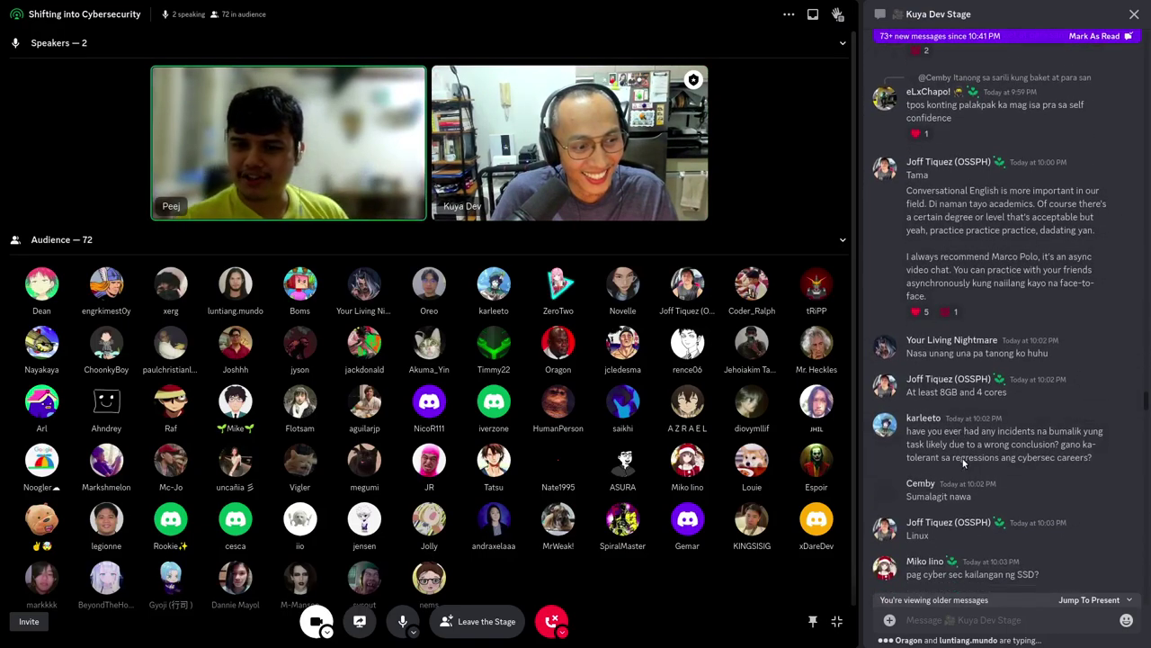
scroll(972, 454, down, 2)
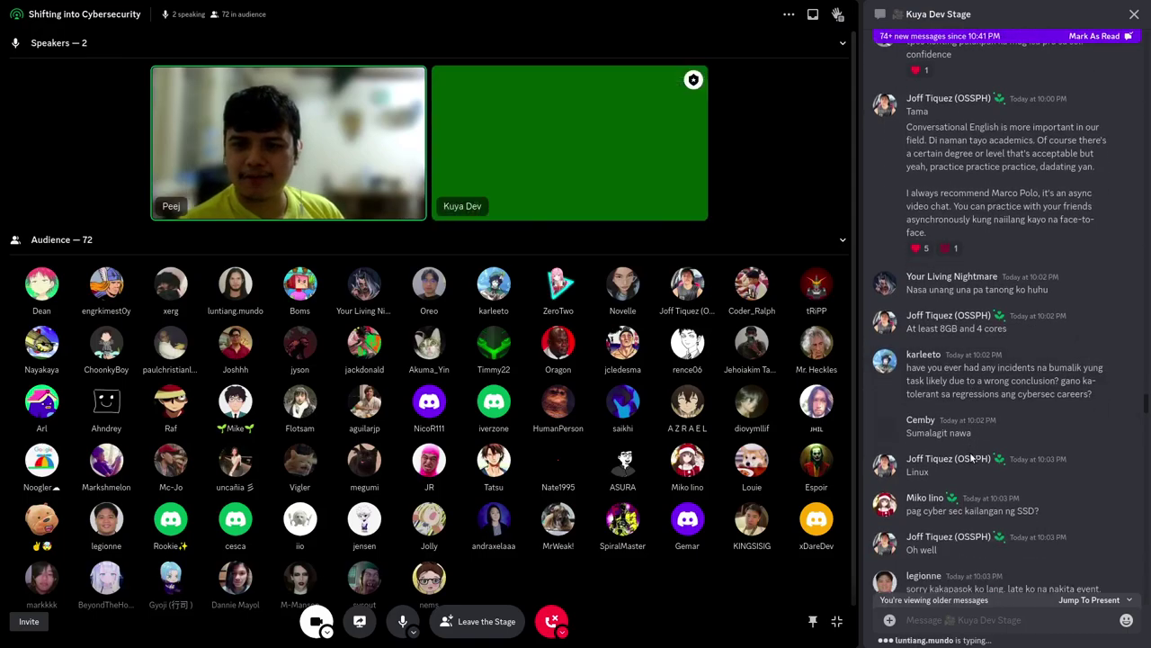
scroll(971, 455, down, 2)
scroll(972, 459, down, 1)
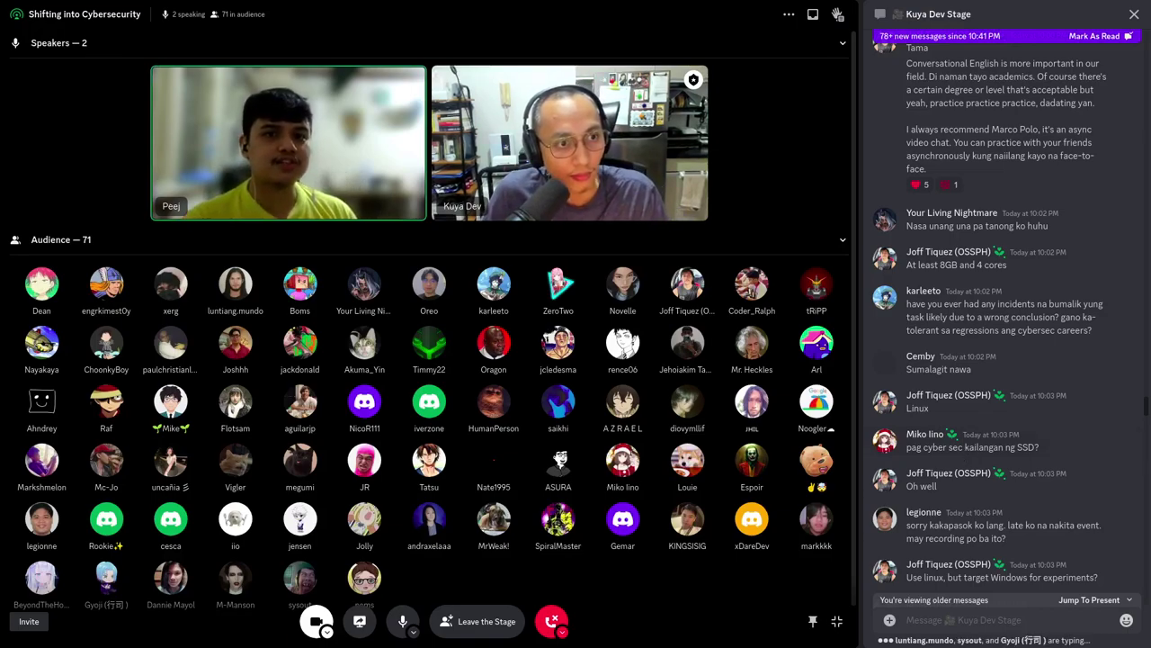
mouse_move(999, 378)
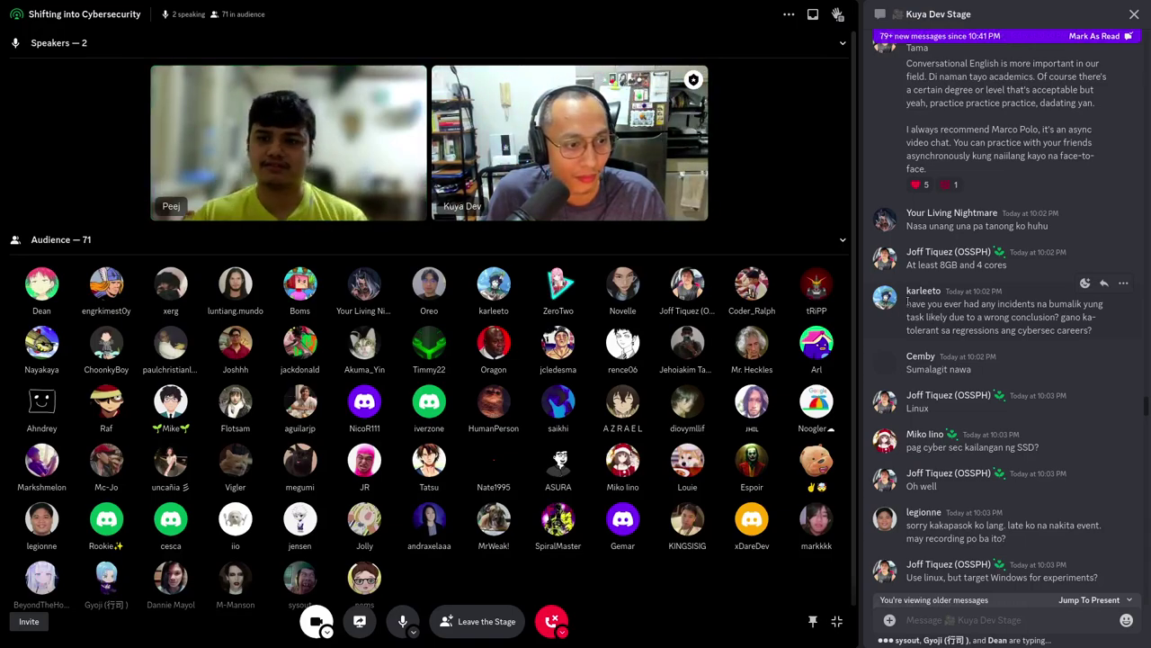
scroll(908, 303, down, 1)
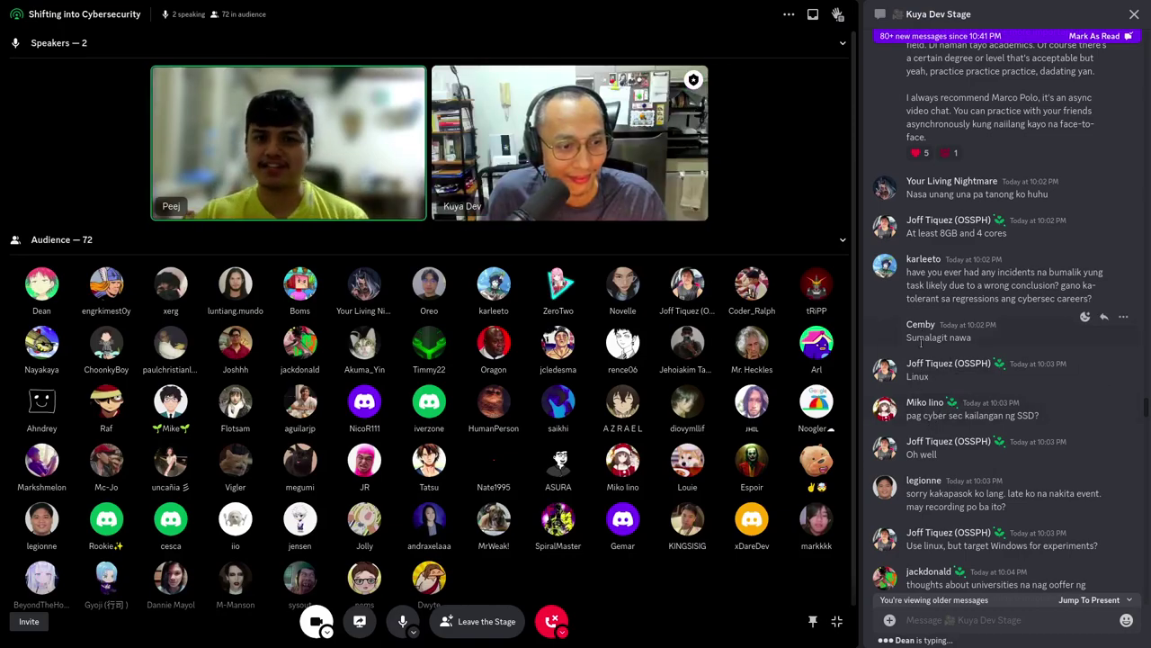
drag(907, 414, 1049, 416)
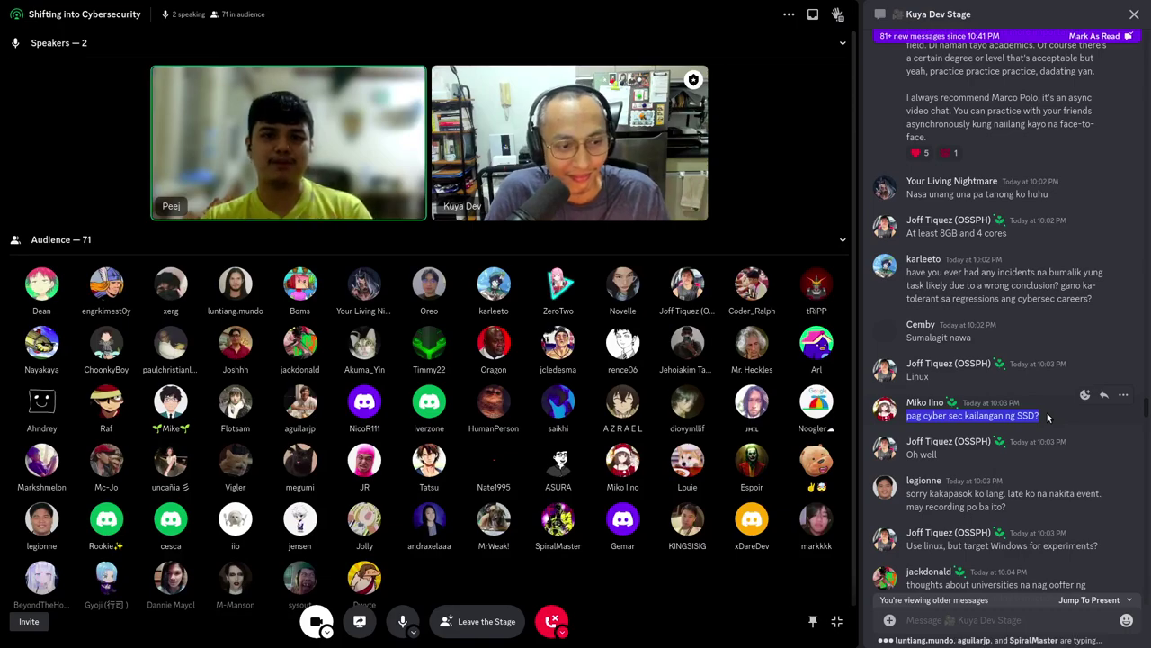
scroll(961, 428, down, 1)
scroll(961, 428, down, 1)
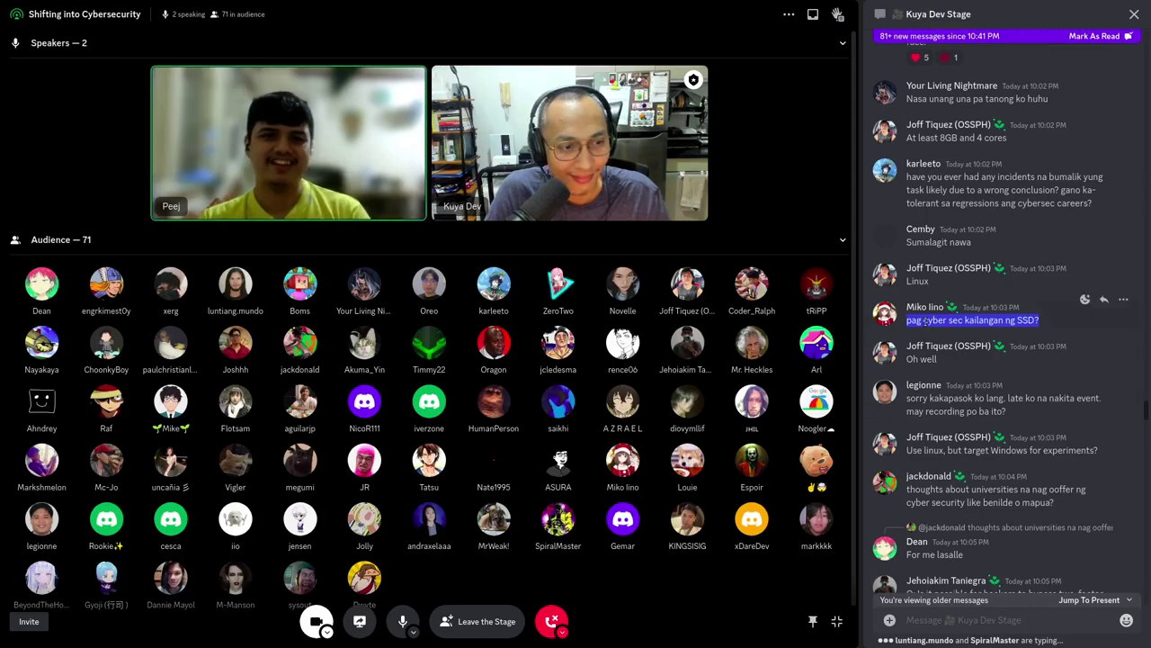
Step: Re-highlight the SSD question several times as it moves up, finally leaving it unselected
click(922, 359)
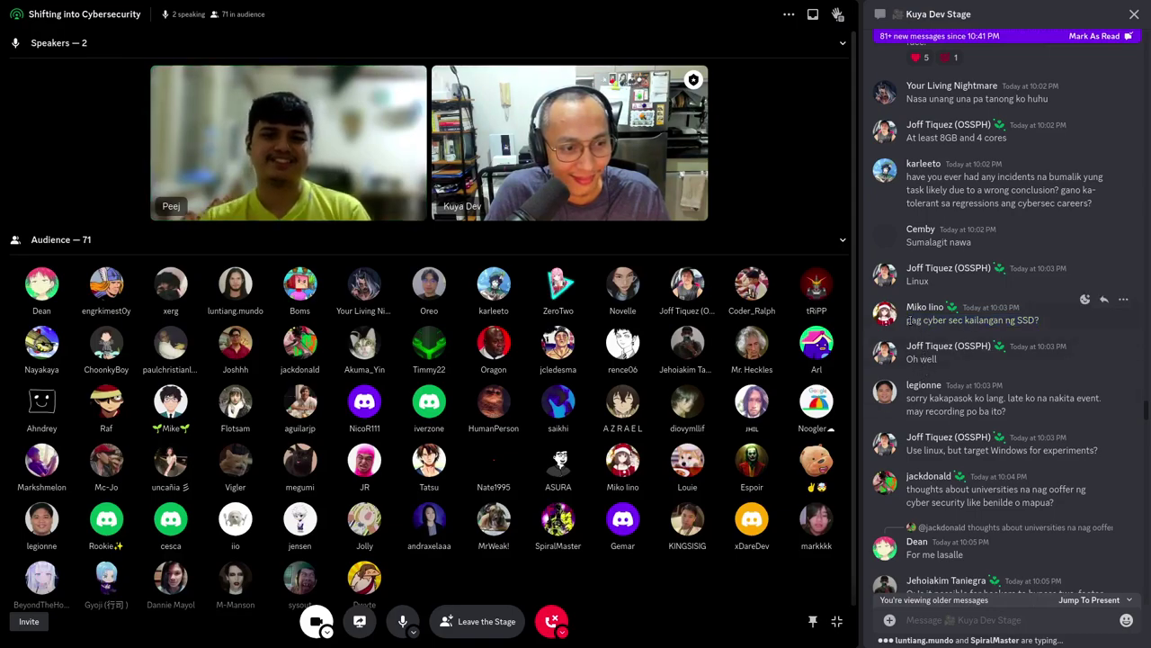
drag(908, 319, 1043, 320)
click(1044, 320)
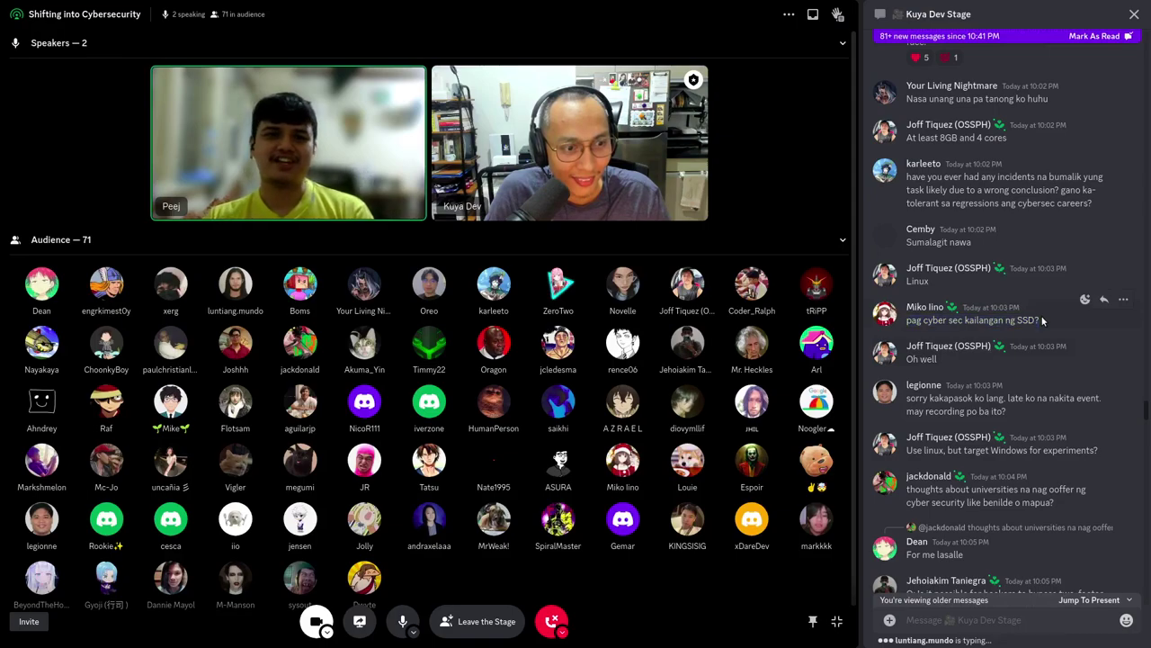
scroll(1044, 320, down, 1)
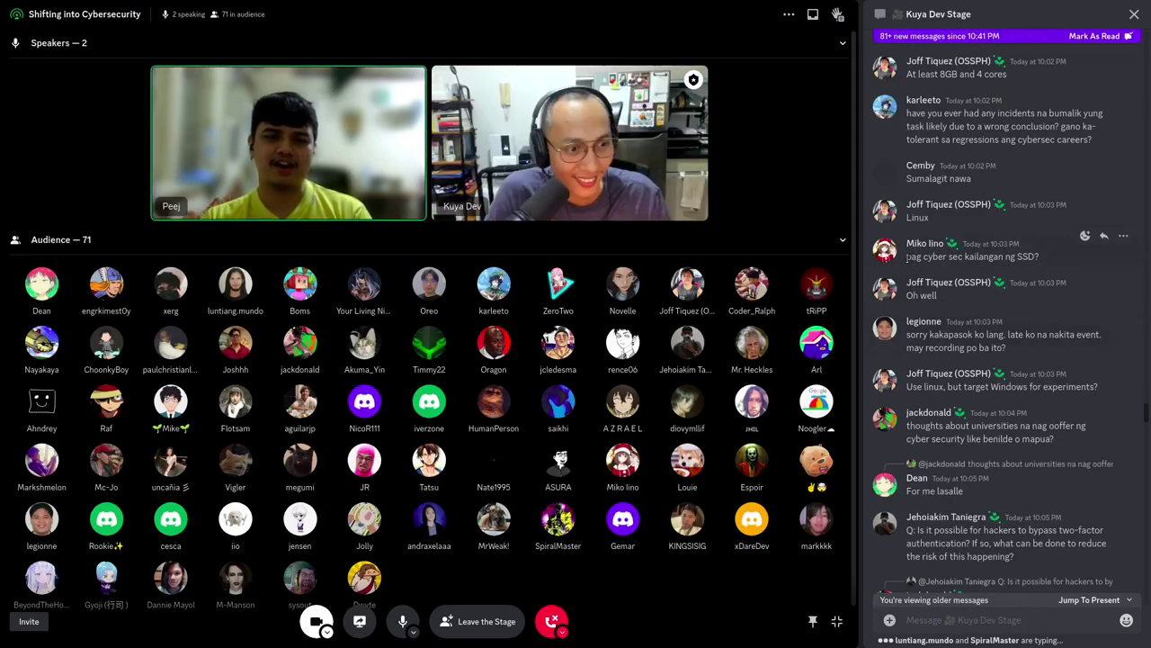
drag(906, 261, 1041, 261)
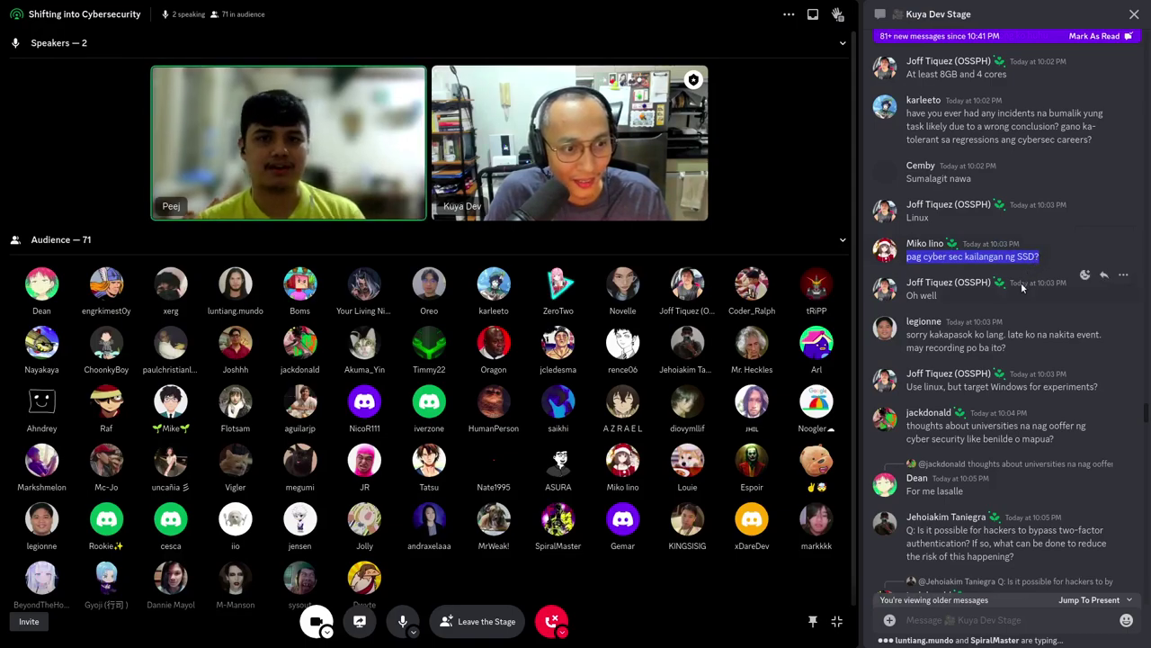
scroll(1022, 286, down, 1)
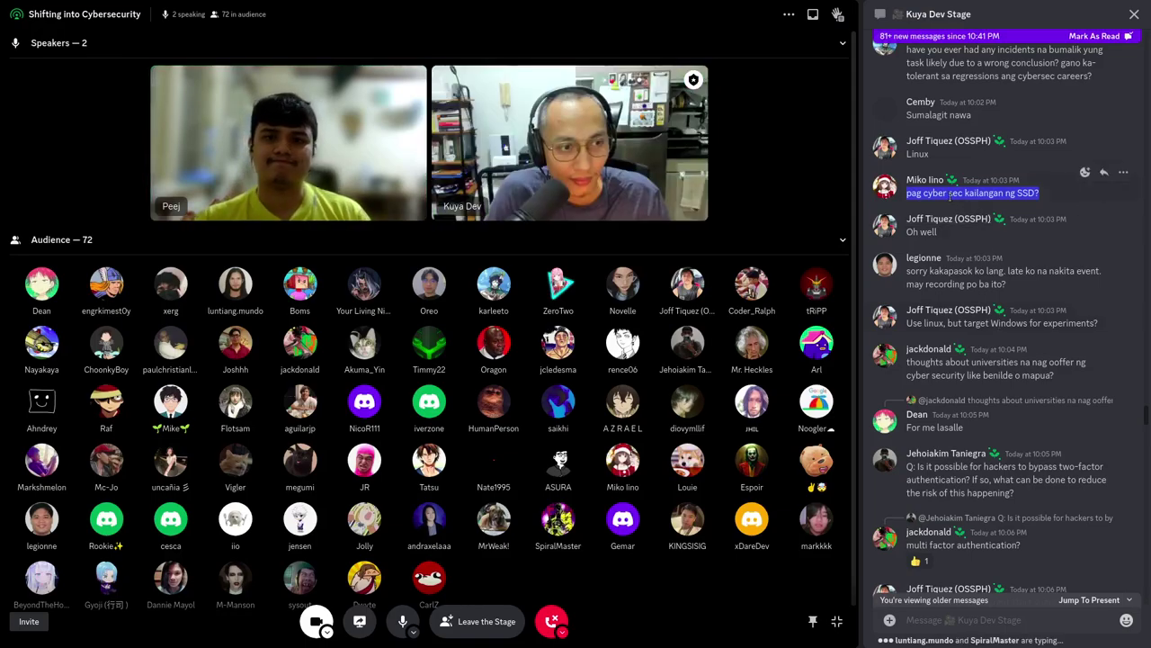
click(990, 225)
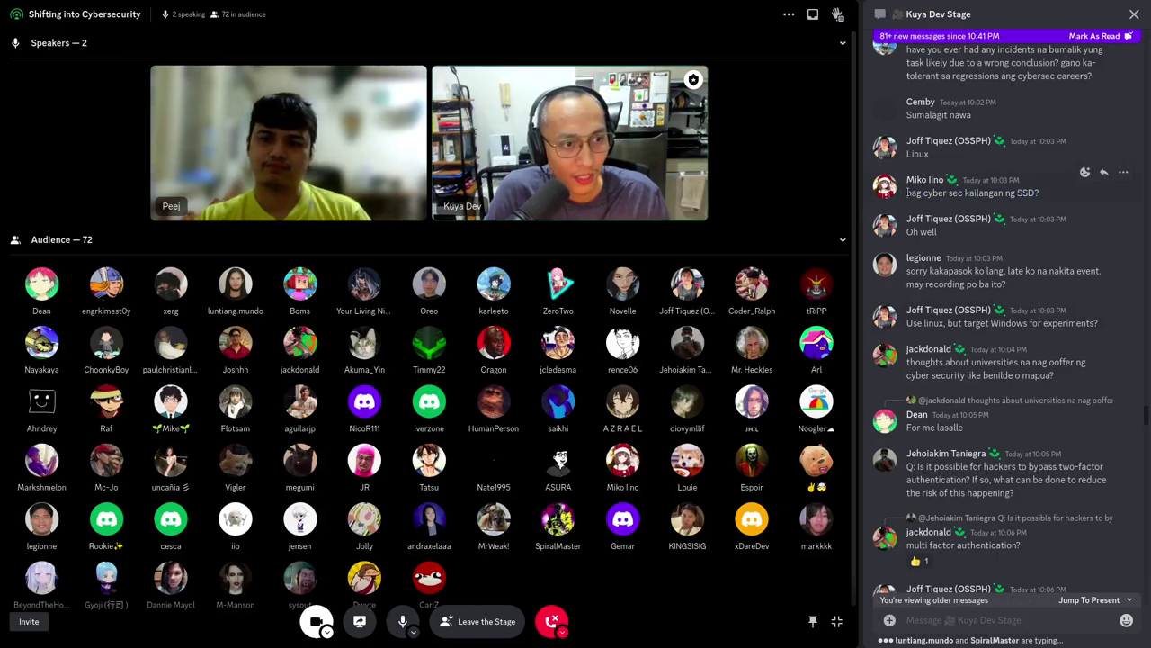
drag(907, 193, 1006, 191)
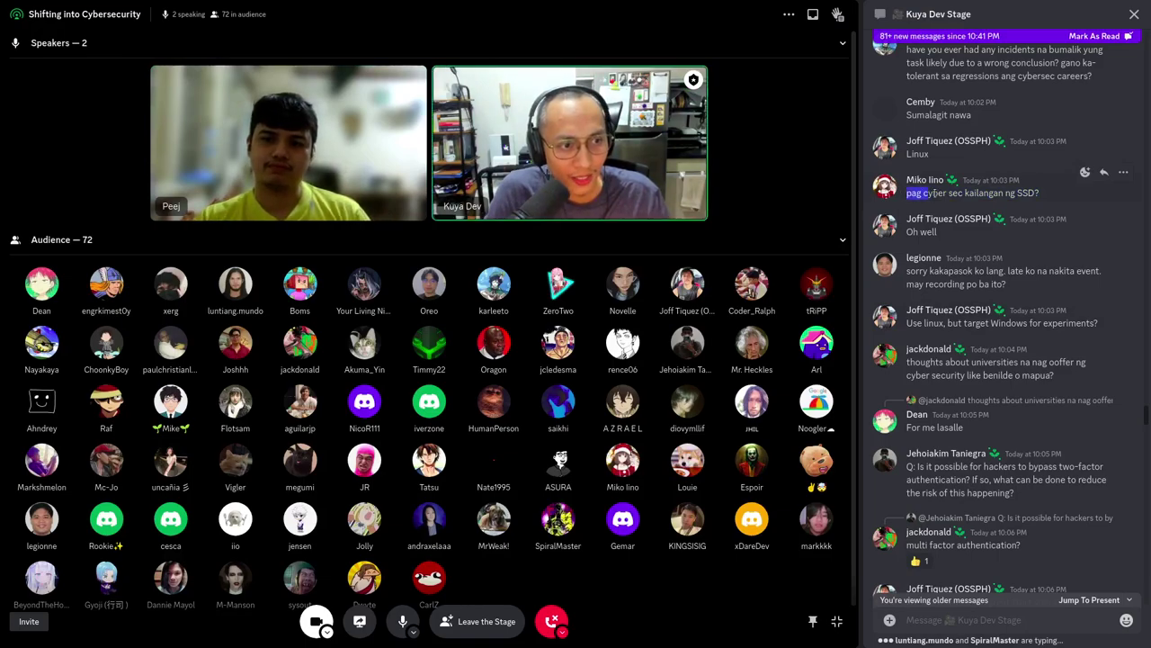
click(1042, 195)
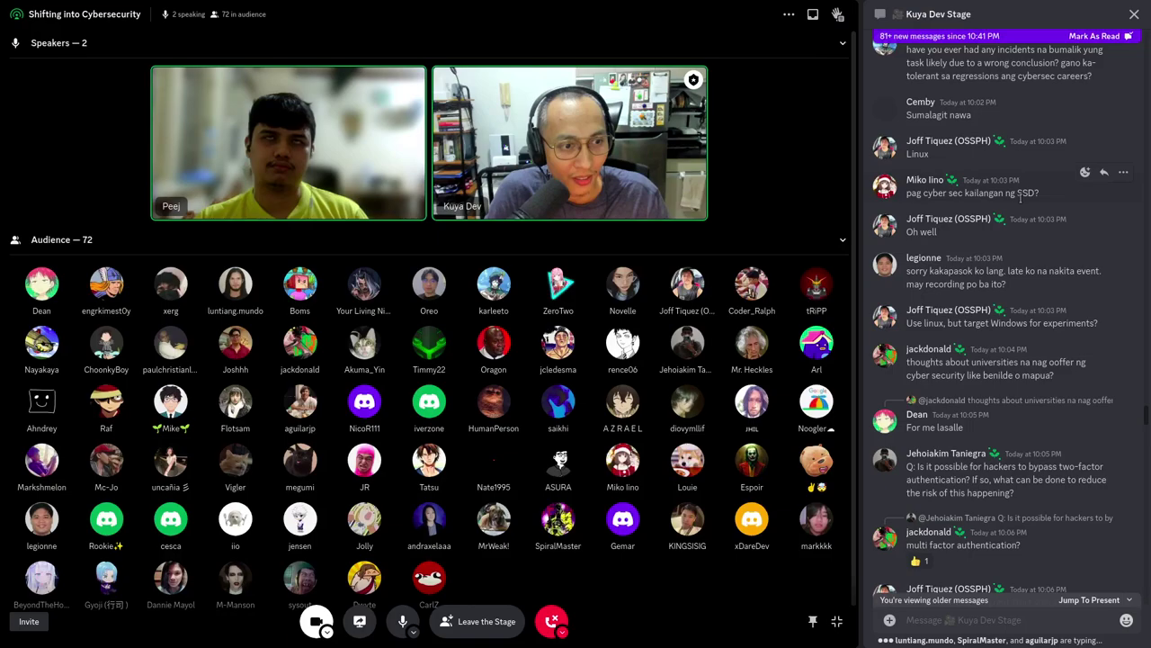
scroll(1017, 213, down, 1)
mouse_move(1003, 271)
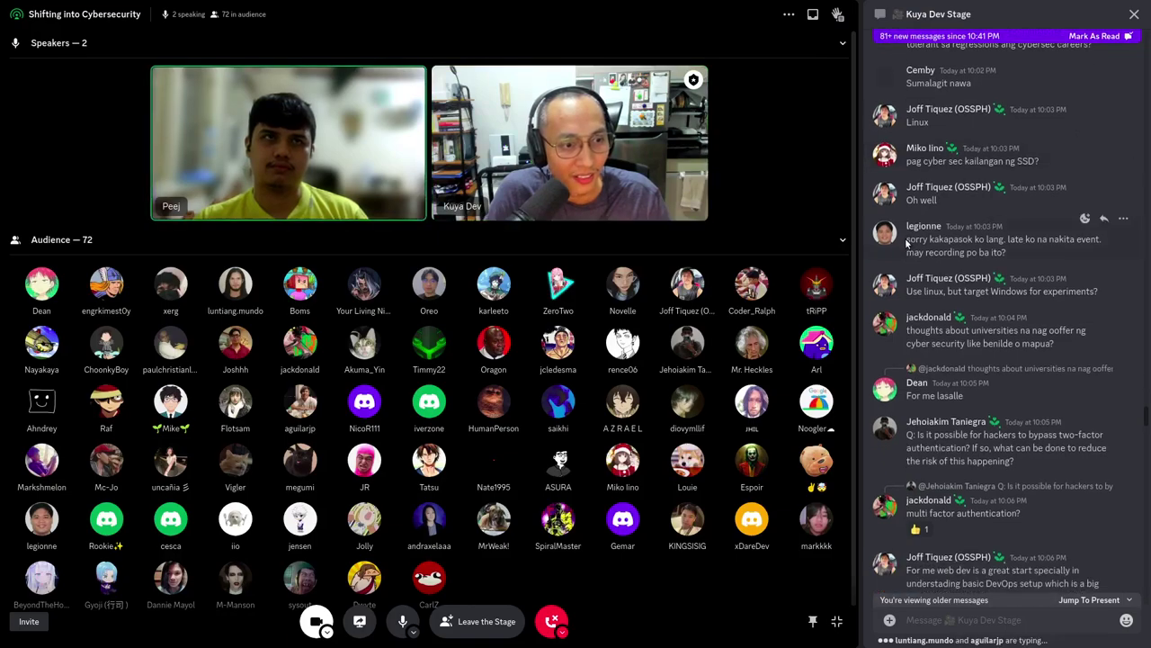
drag(907, 238, 1009, 253)
click(1009, 253)
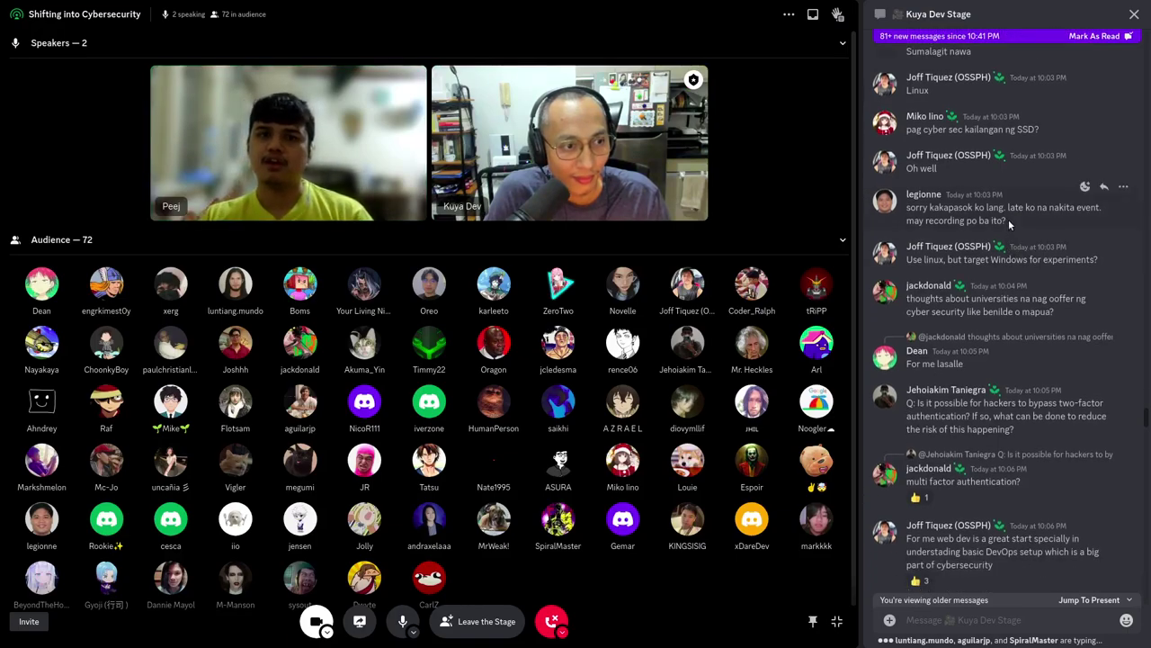
drag(1009, 220, 902, 205)
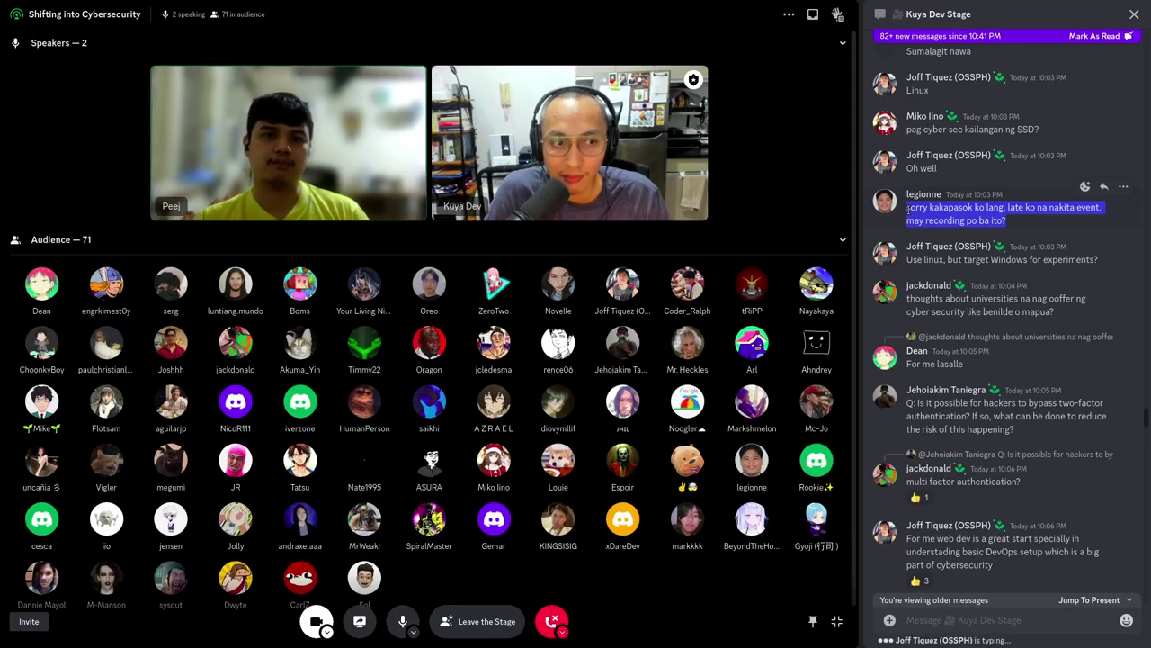
click(908, 207)
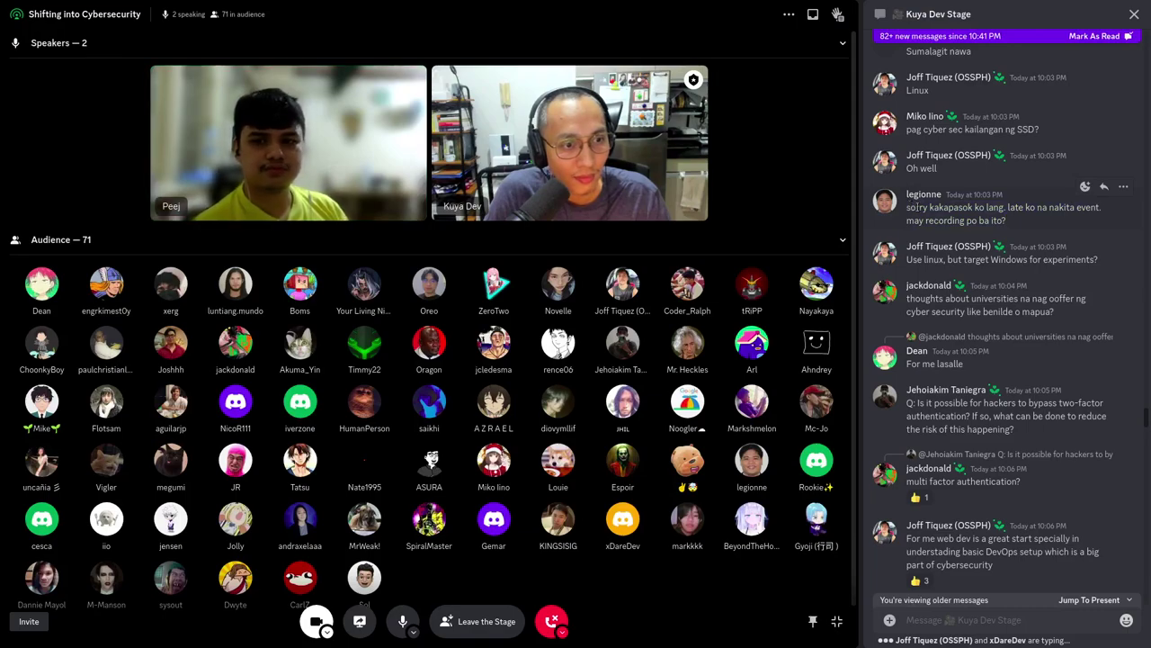
mouse_move(909, 207)
mouse_down()
mouse_move(1007, 220)
mouse_move(906, 207)
mouse_up()
click(1013, 225)
click(904, 213)
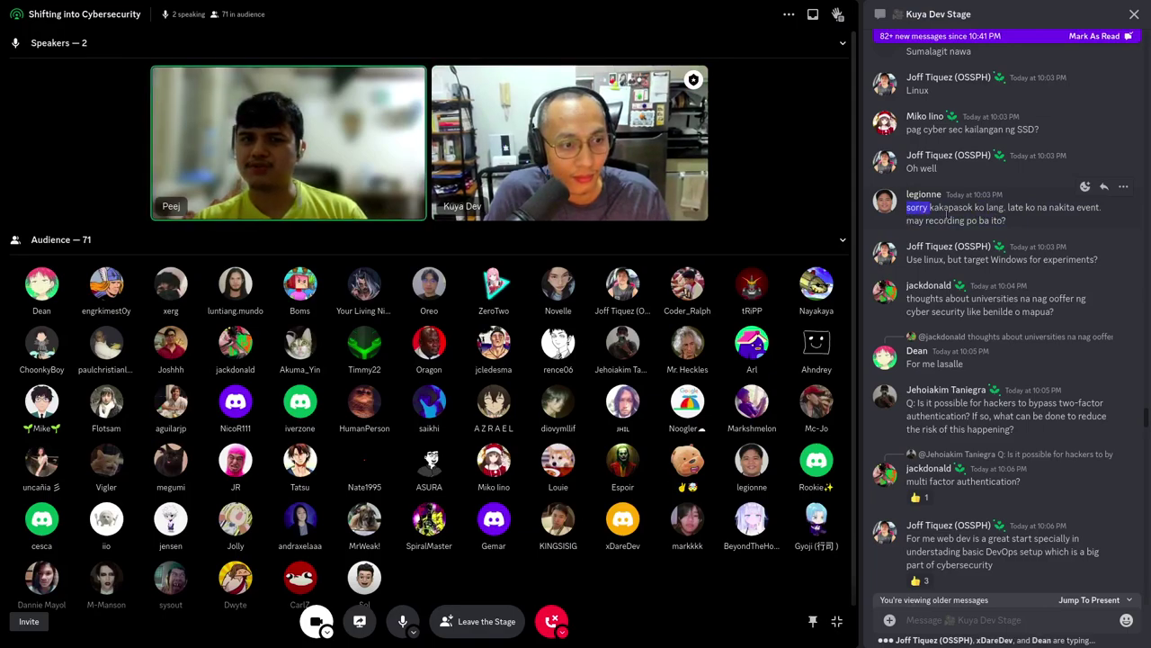
mouse_move(949, 211)
mouse_down()
mouse_move(1007, 220)
mouse_move(987, 207)
mouse_up()
click(1011, 224)
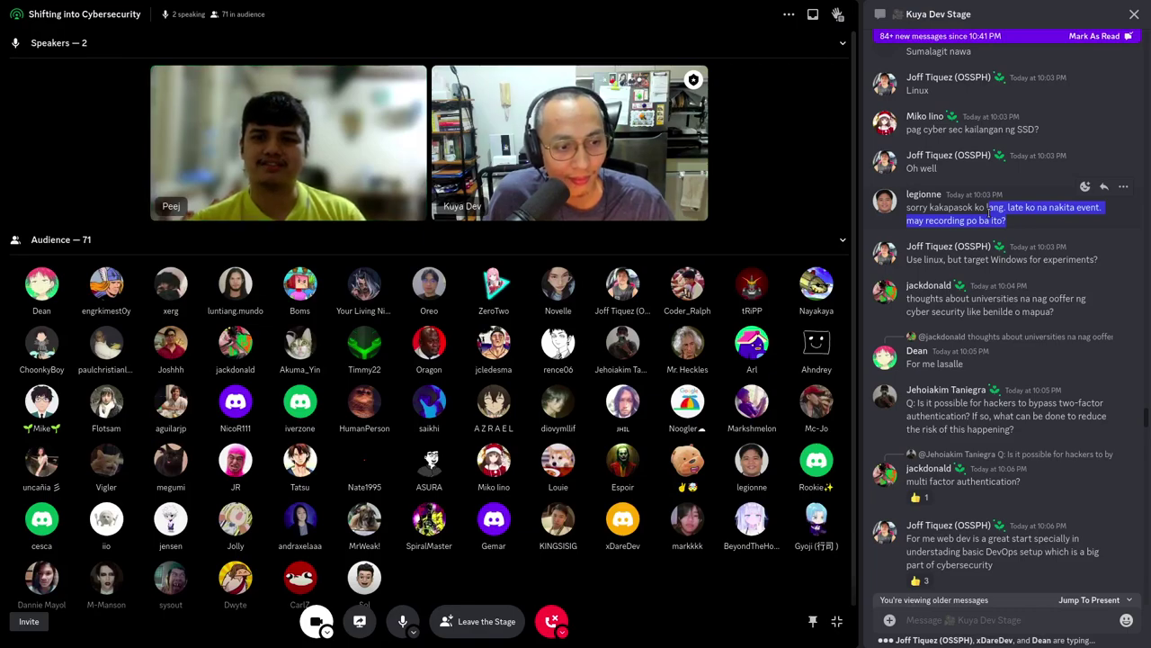
click(1003, 209)
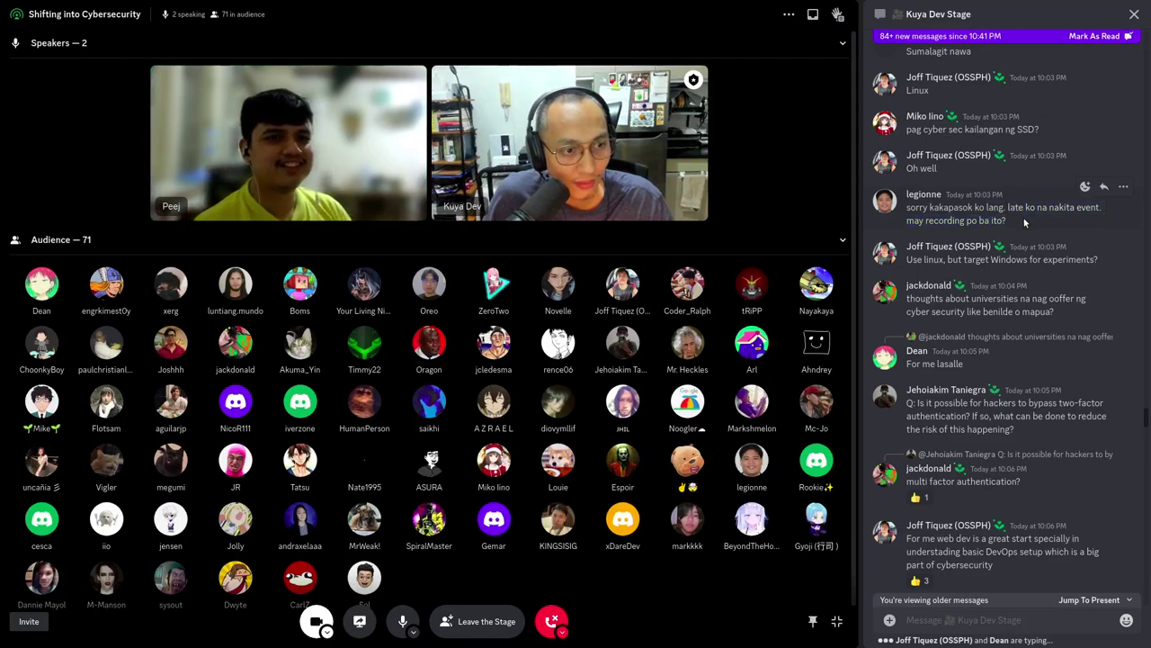
mouse_move(1008, 220)
mouse_down()
mouse_move(1013, 208)
mouse_move(1005, 219)
mouse_up()
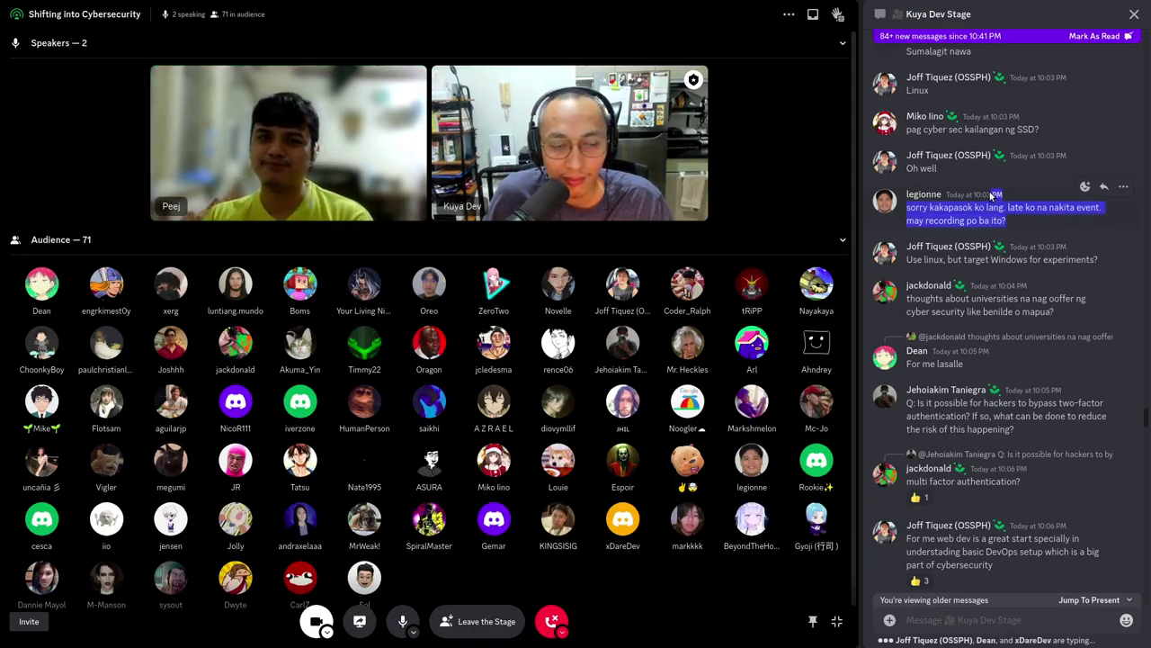
click(1005, 220)
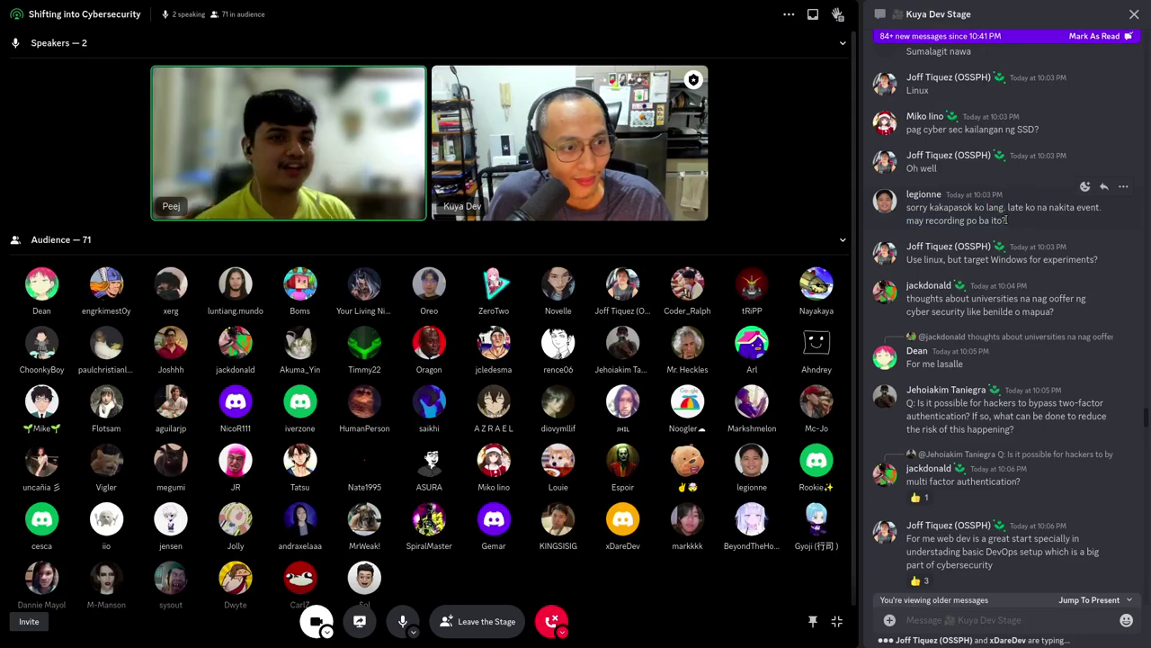
drag(1005, 221, 1007, 208)
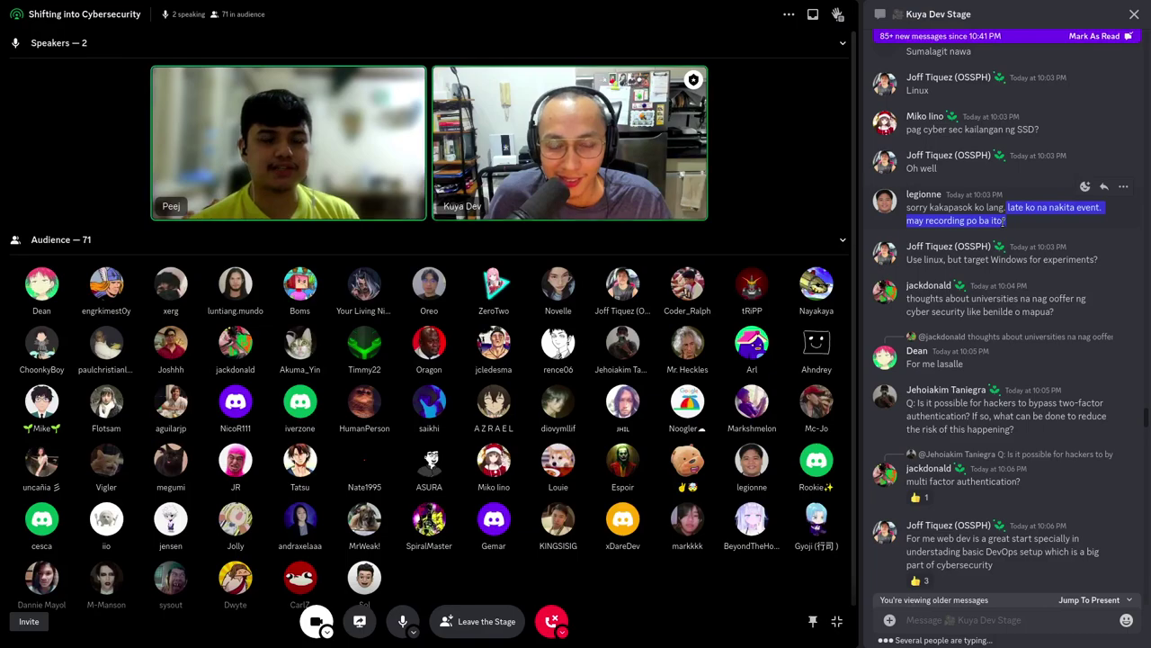
click(1004, 224)
scroll(1004, 224, down, 1)
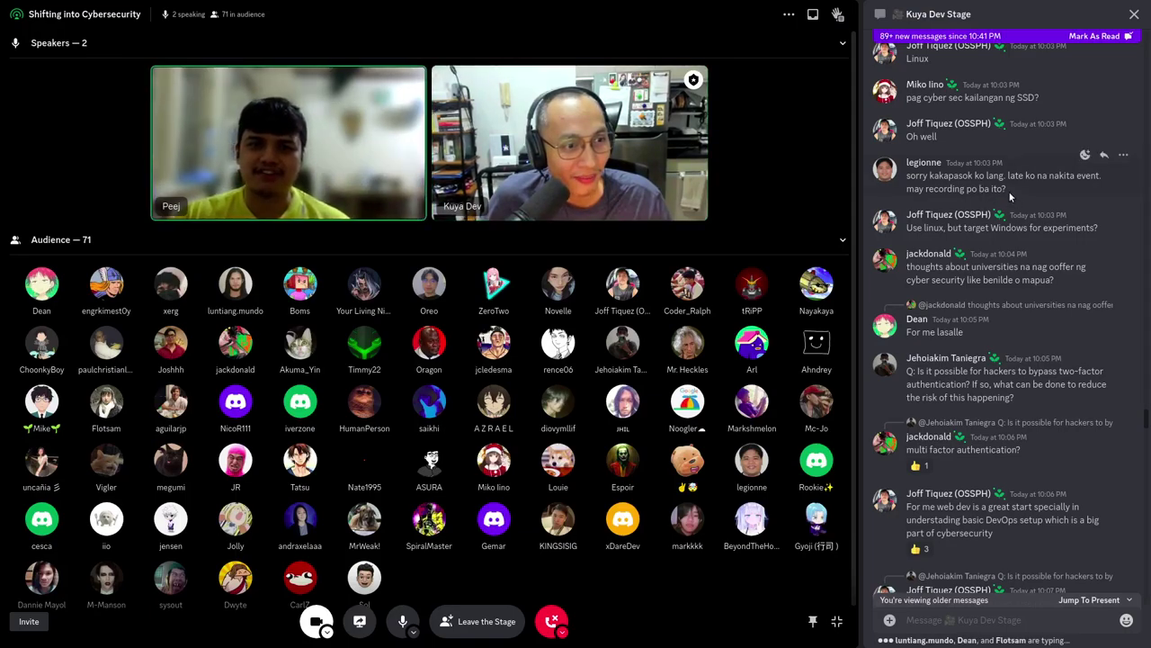
drag(1011, 190, 905, 175)
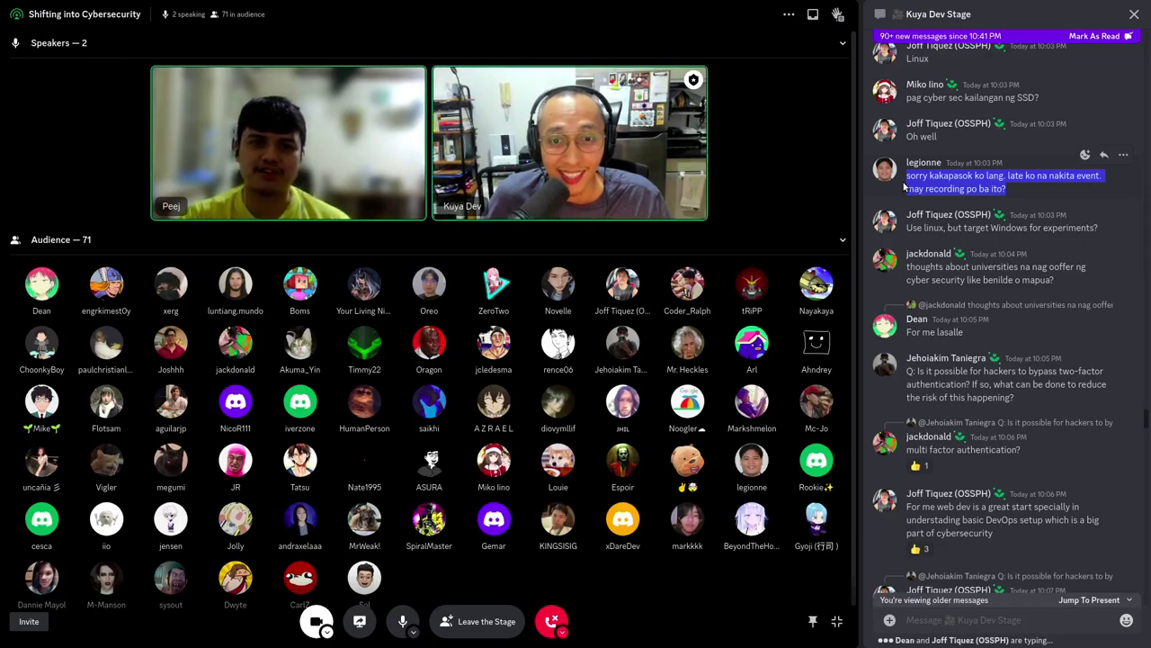
double_click(915, 175)
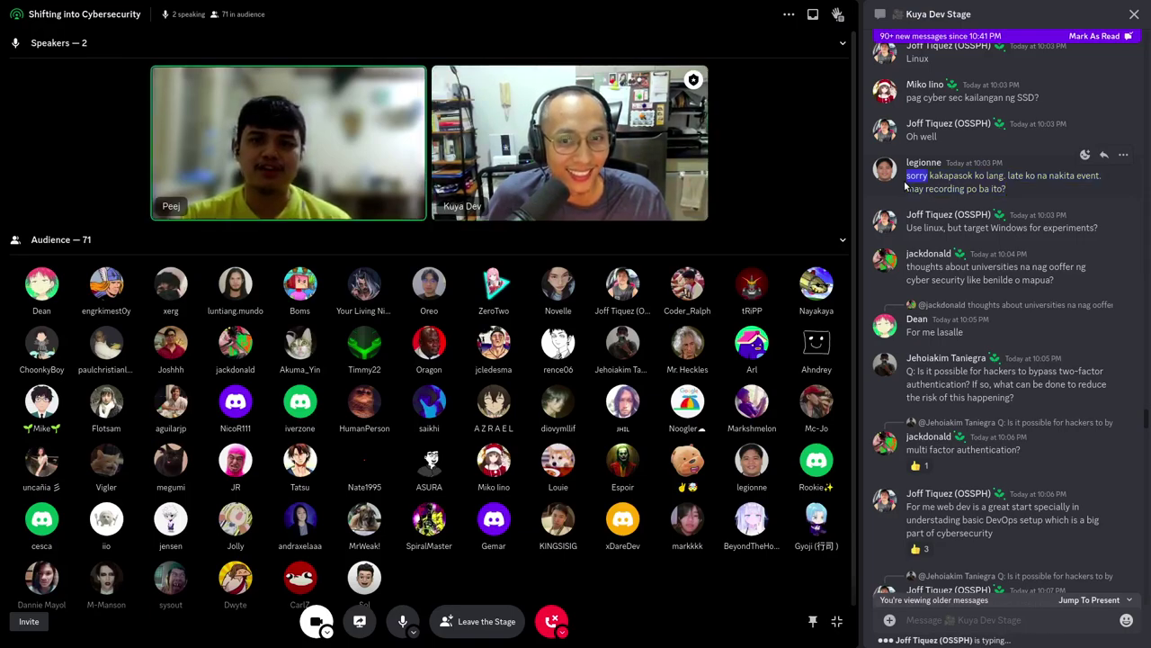
click(904, 180)
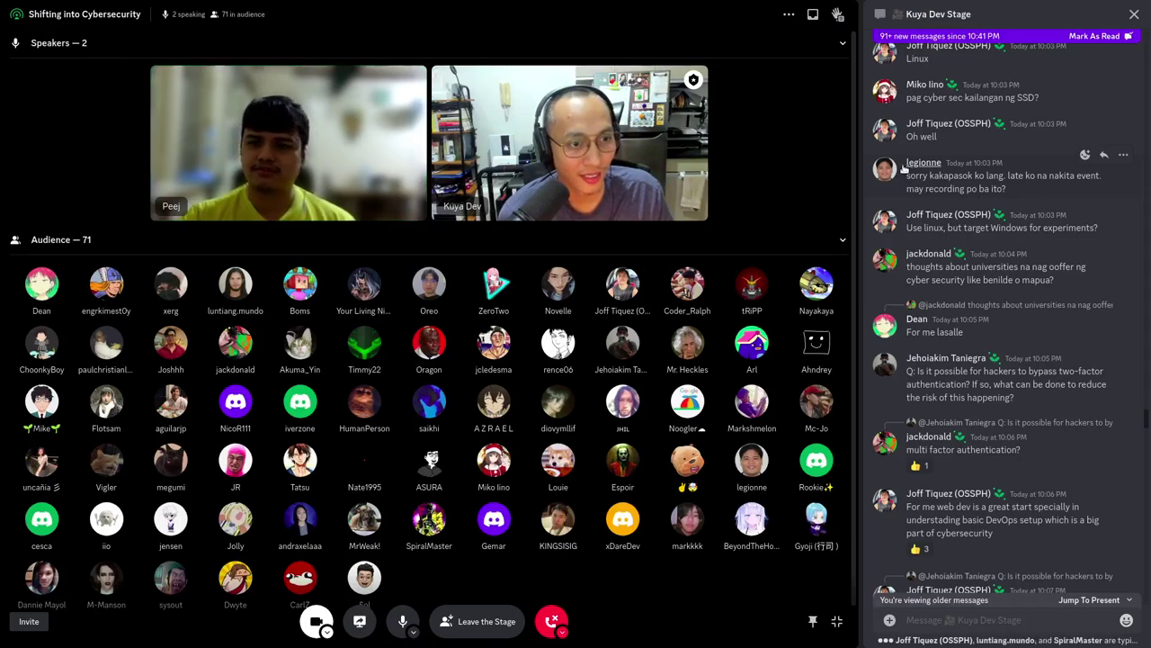
drag(906, 164, 1007, 189)
click(1019, 192)
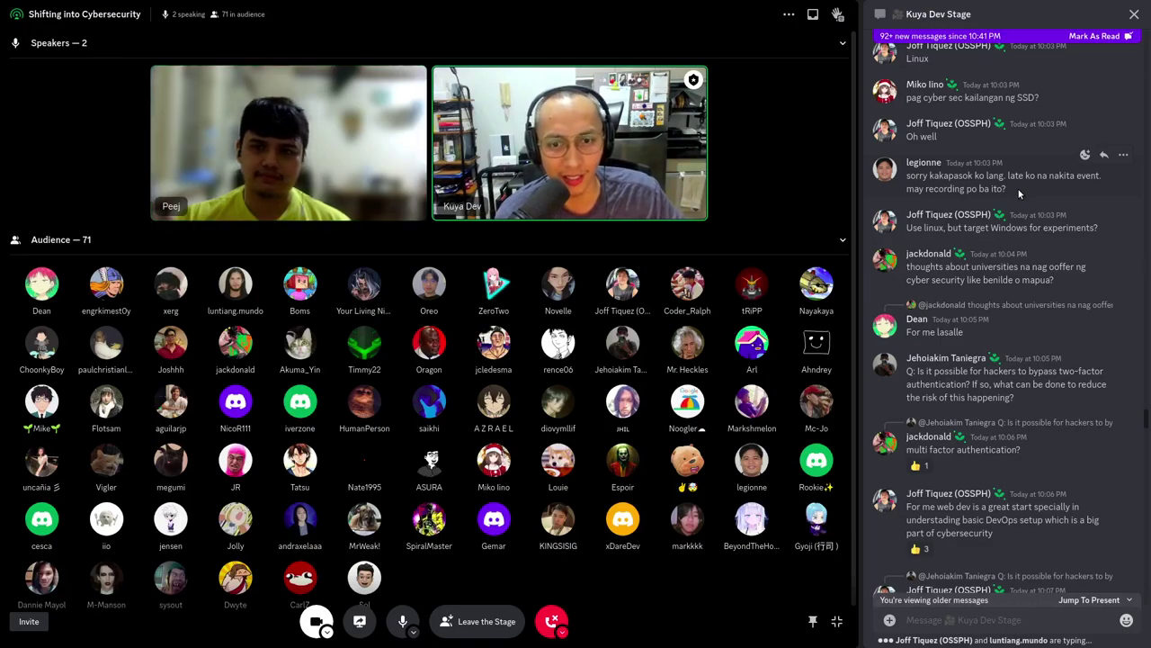
scroll(1019, 193, down, 2)
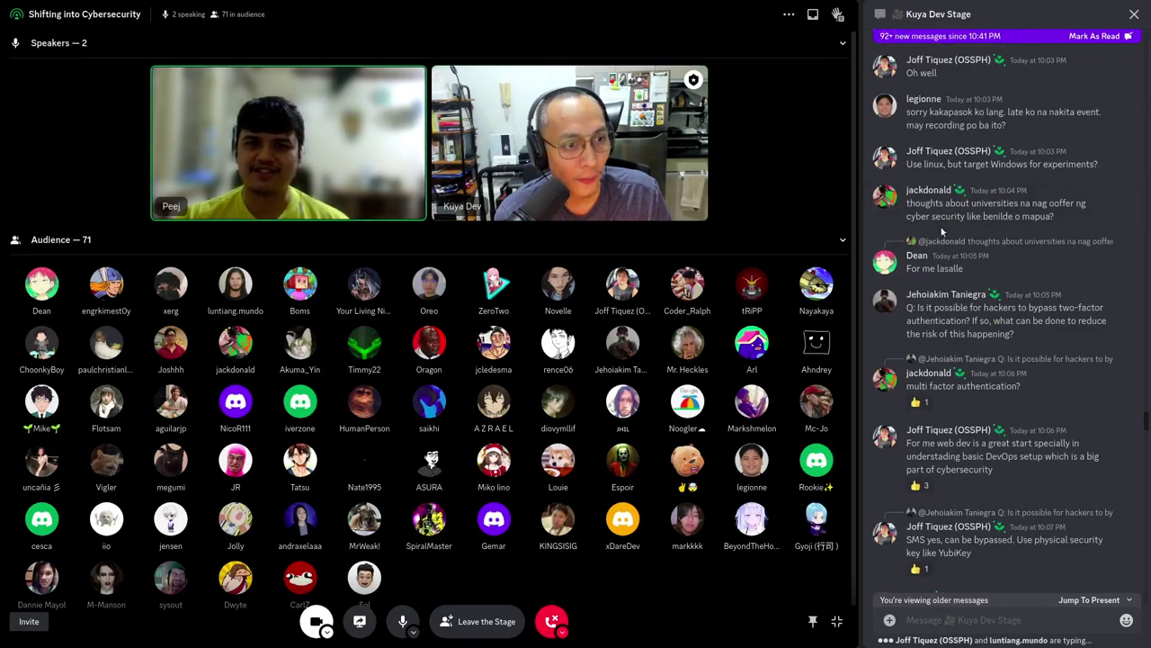
mouse_move(989, 267)
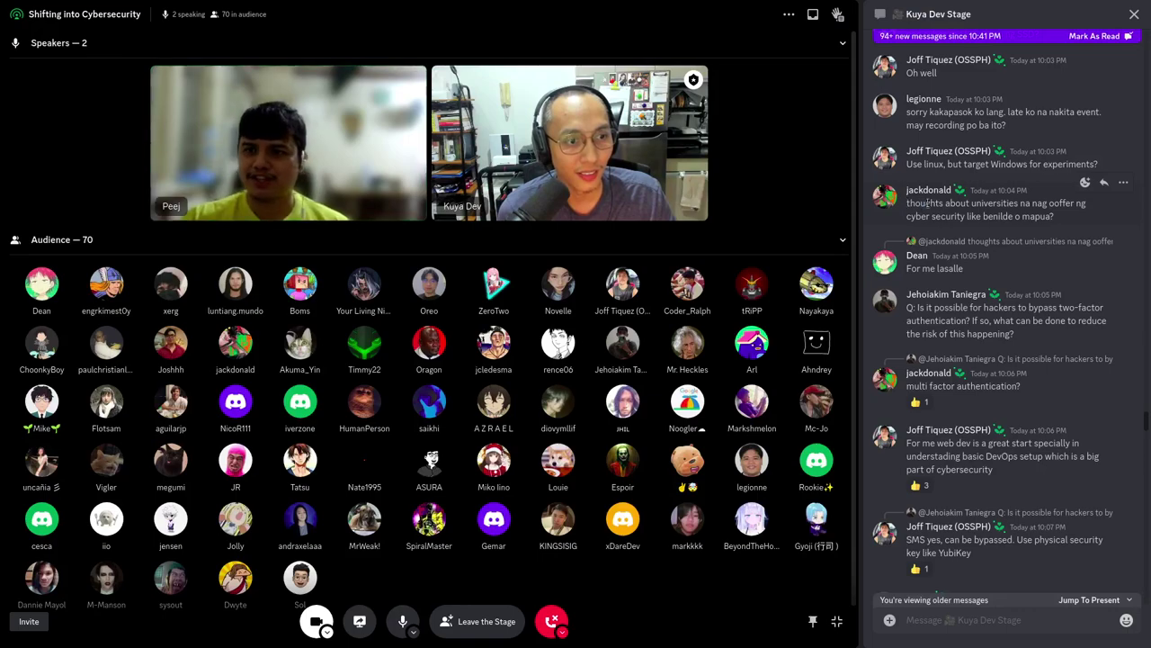
drag(908, 203, 1054, 217)
click(1067, 217)
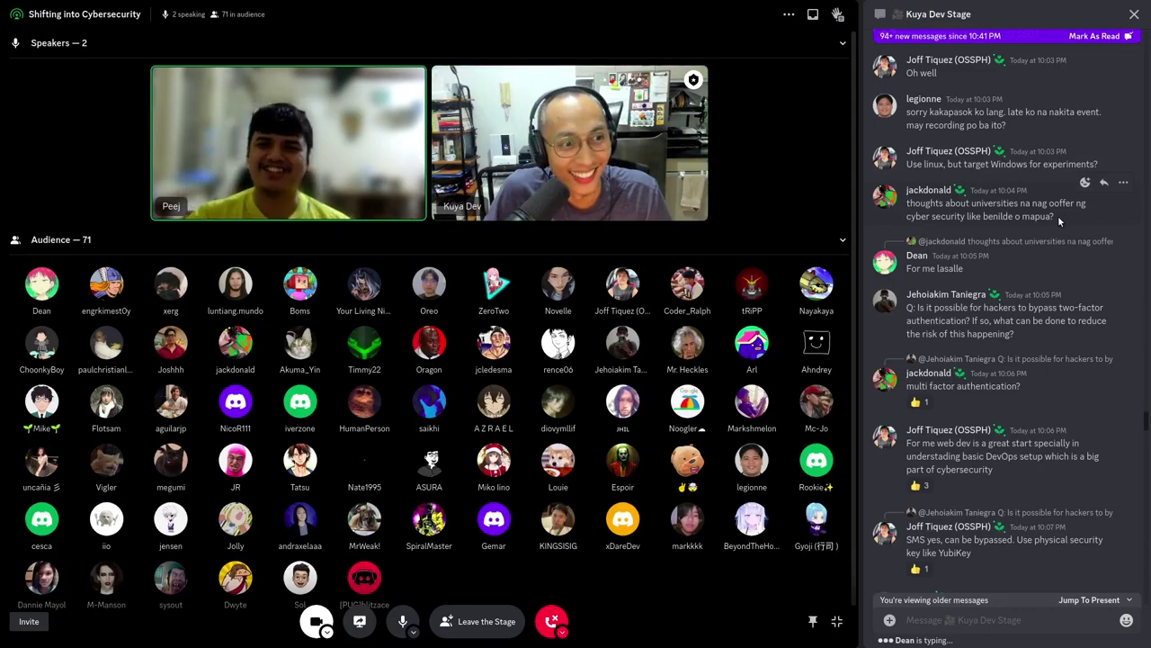
drag(1054, 216, 908, 204)
click(908, 217)
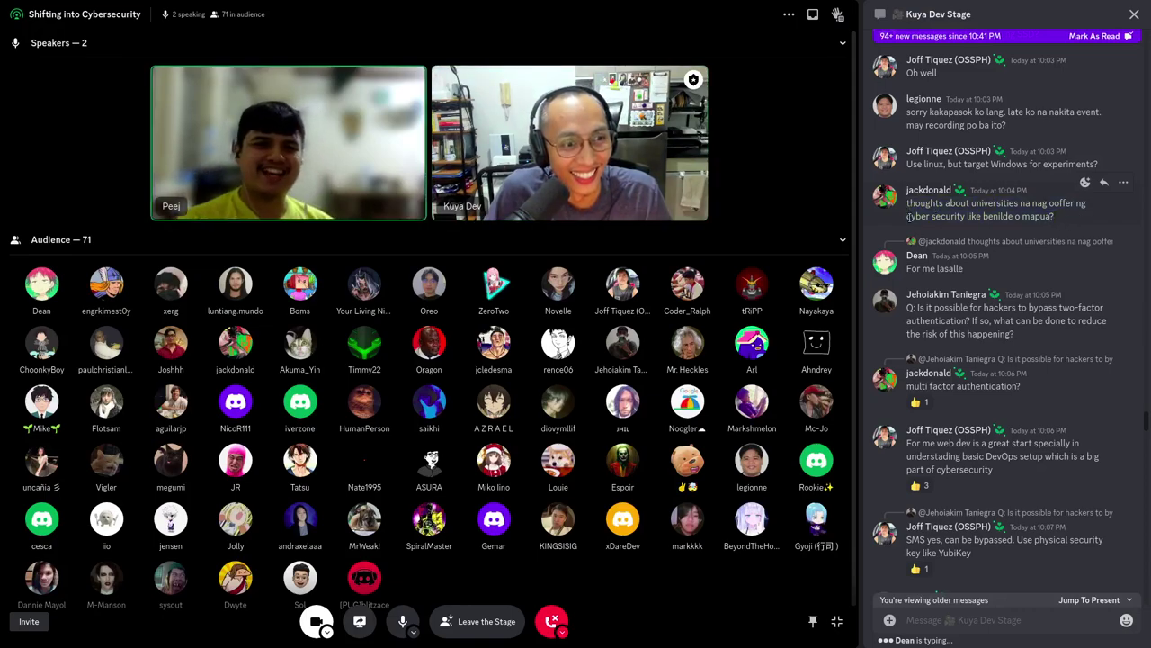
drag(908, 203, 1060, 217)
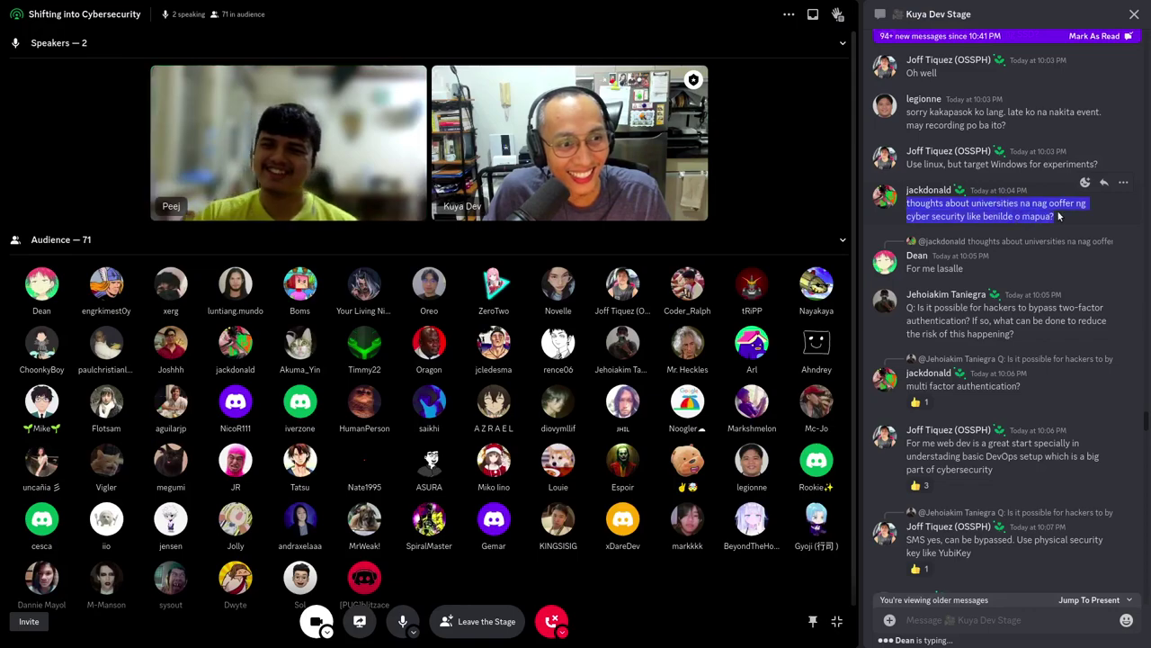
click(1064, 209)
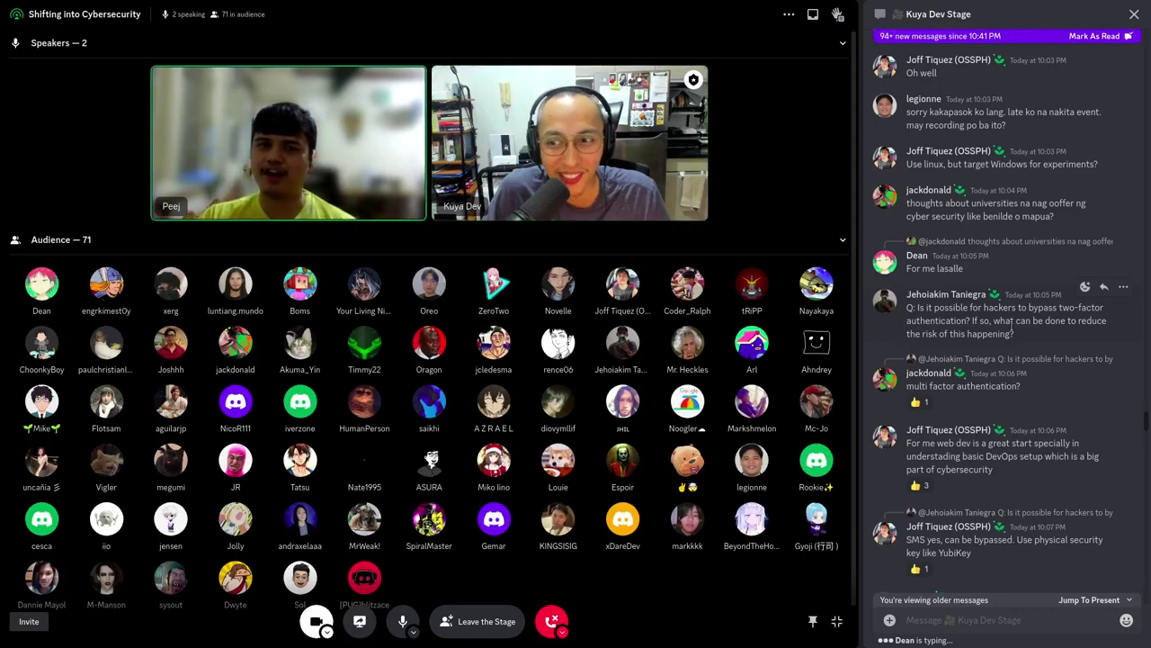
mouse_move(1003, 315)
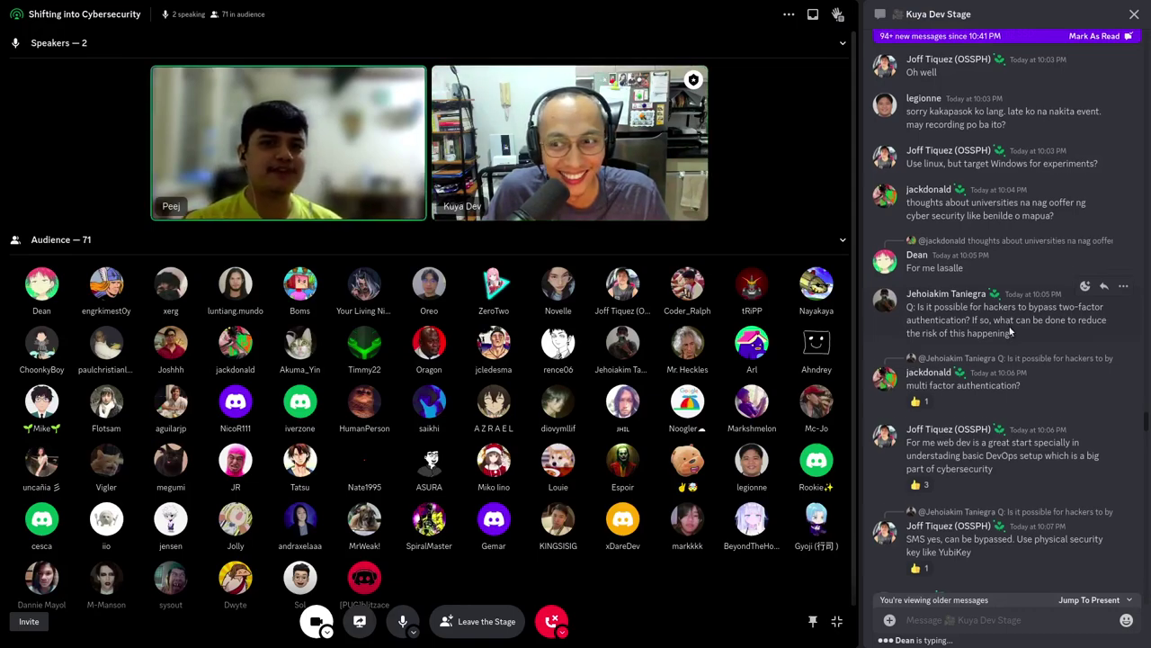
scroll(1014, 326, down, 1)
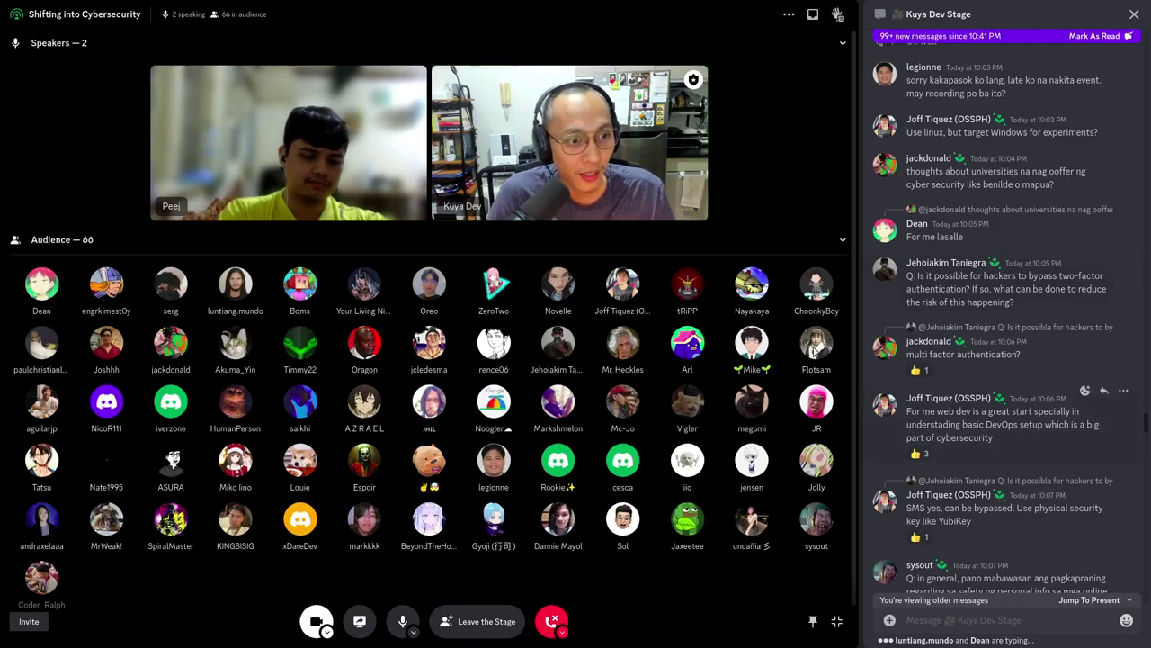
scroll(1045, 366, down, 2)
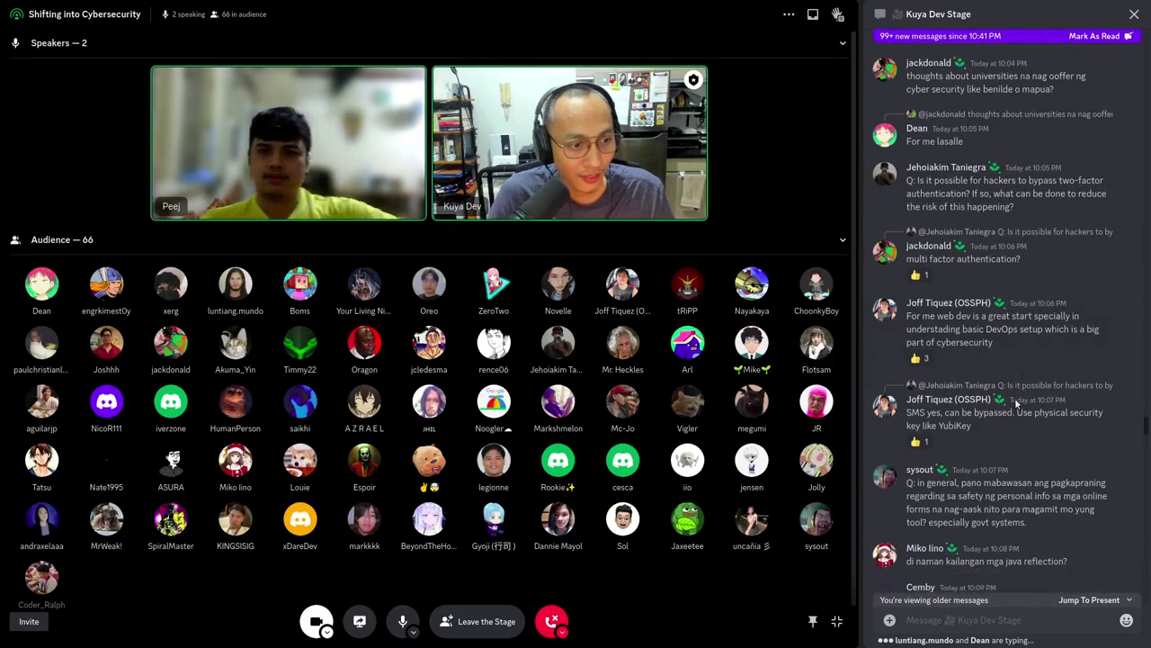
scroll(1017, 393, down, 2)
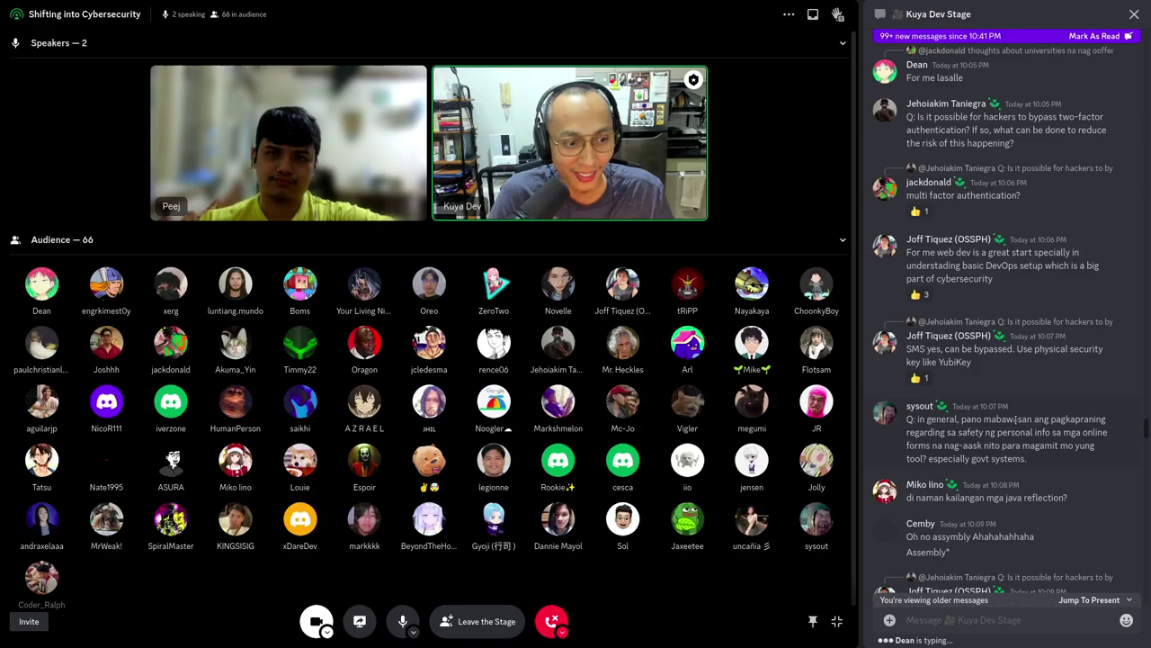
scroll(1014, 416, down, 2)
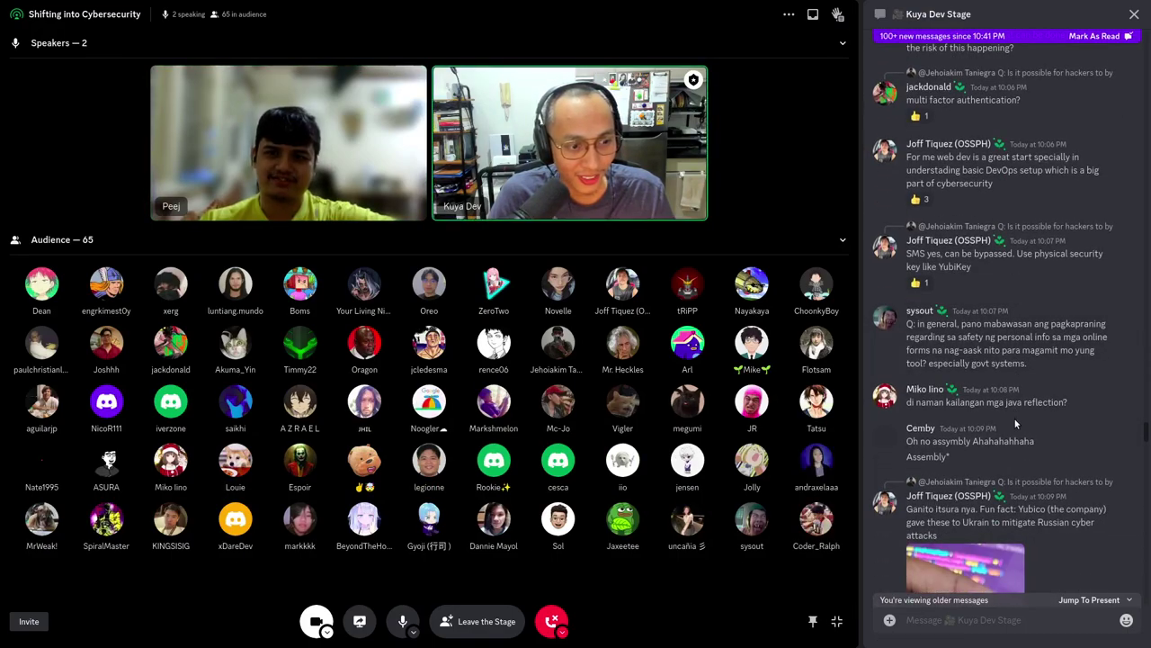
scroll(1015, 420, down, 3)
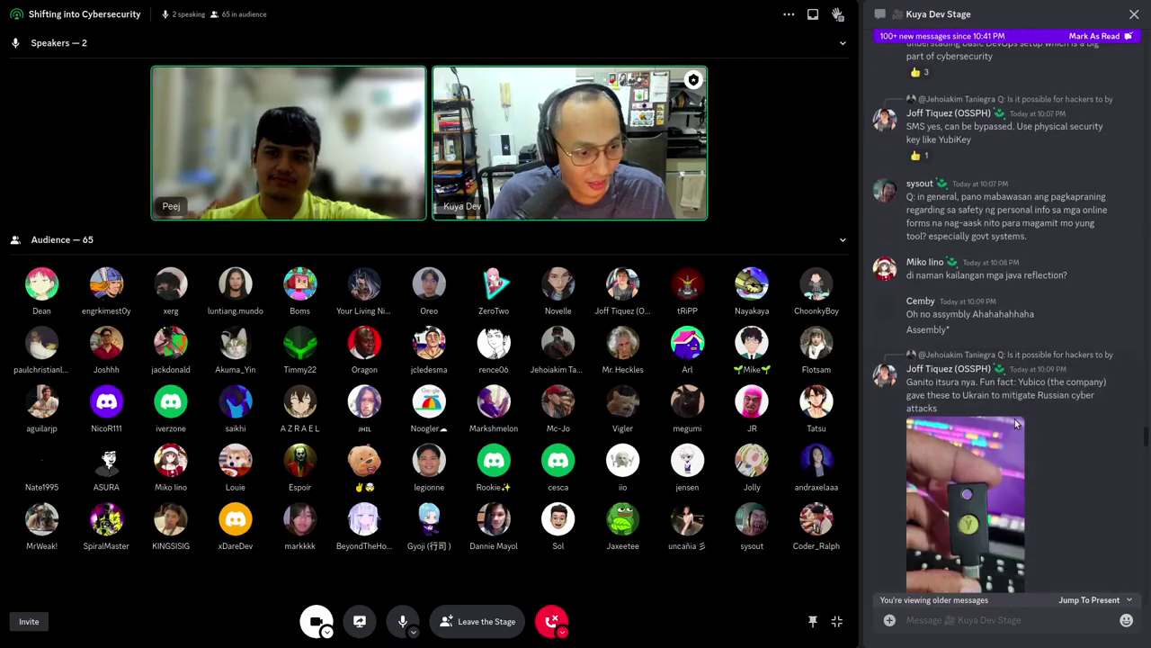
scroll(1016, 421, down, 2)
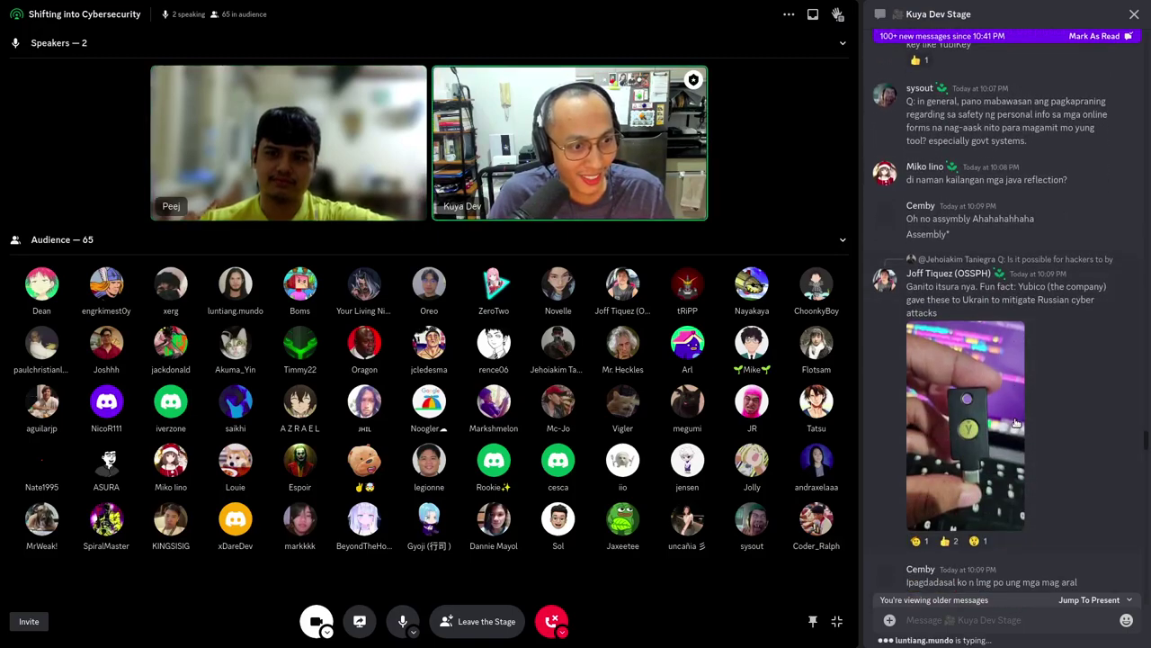
scroll(1016, 423, down, 1)
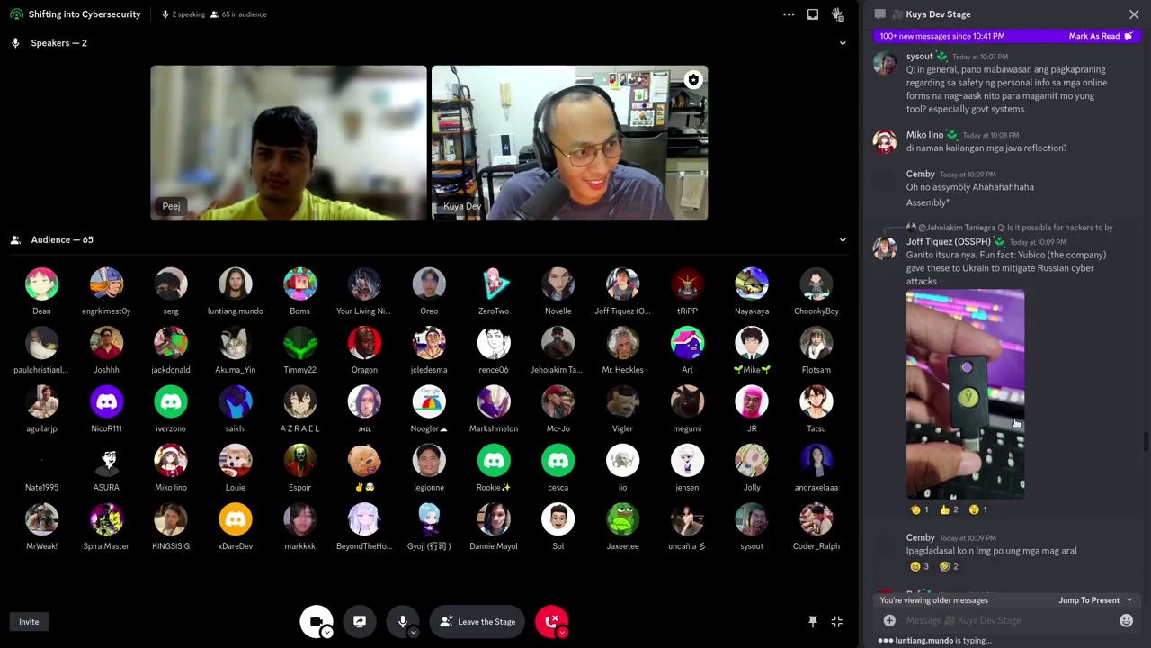
mouse_move(1000, 369)
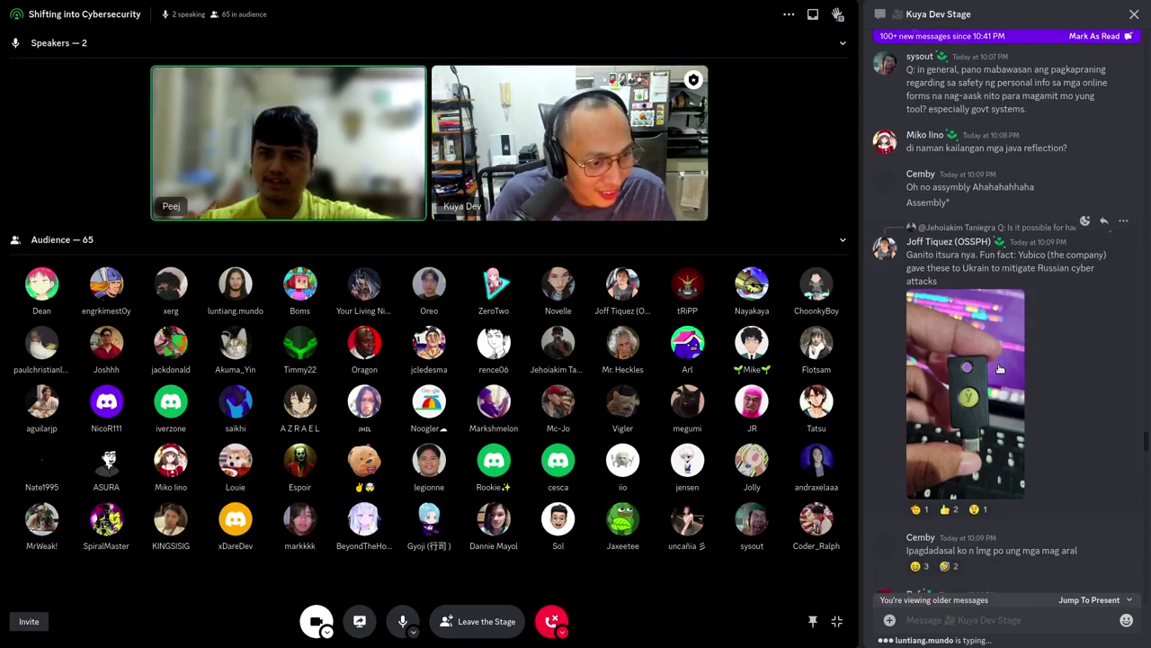
scroll(1008, 393, down, 2)
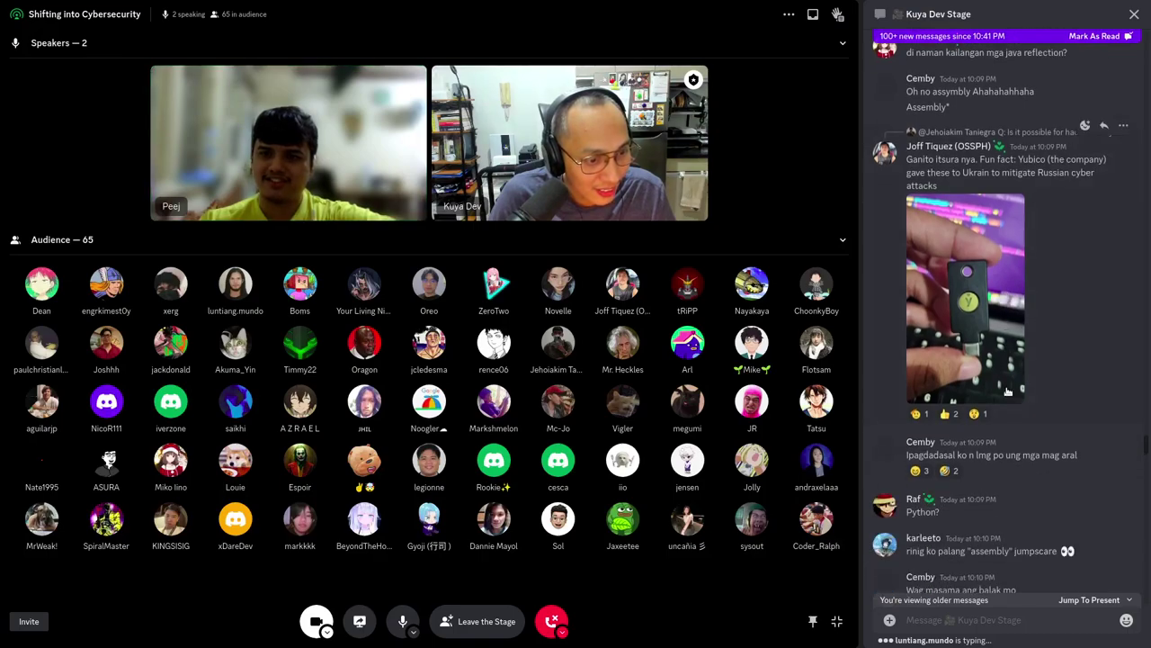
scroll(1009, 393, down, 2)
scroll(1005, 386, down, 2)
scroll(1006, 386, down, 1)
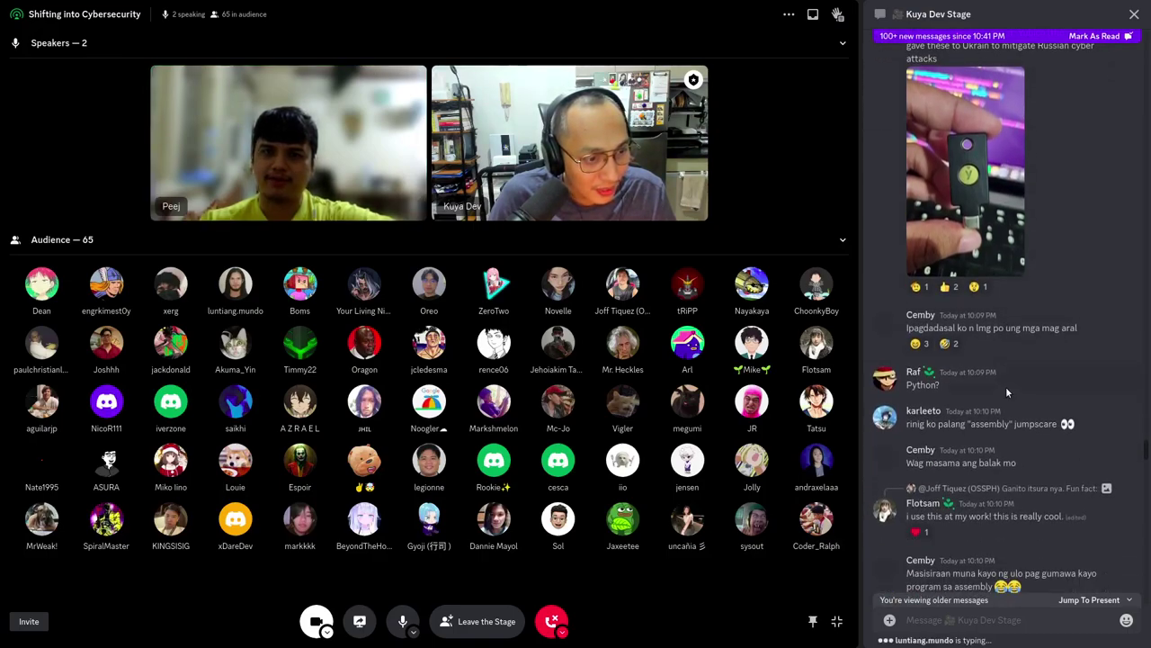
scroll(1006, 386, down, 2)
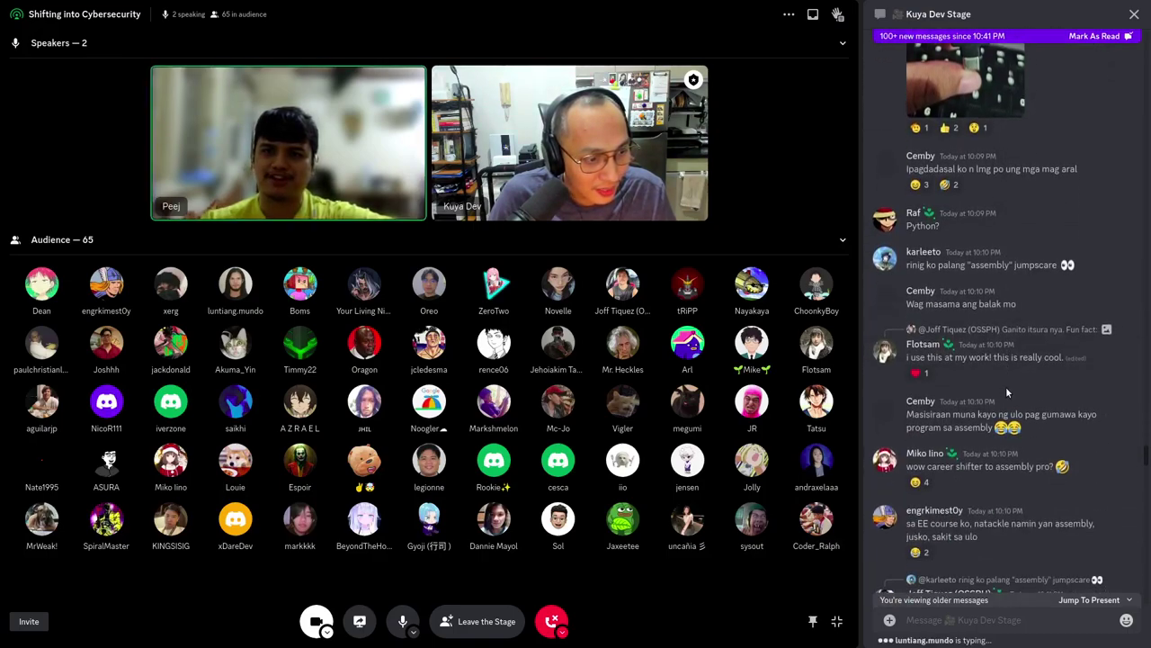
scroll(1005, 386, down, 1)
scroll(1006, 386, down, 1)
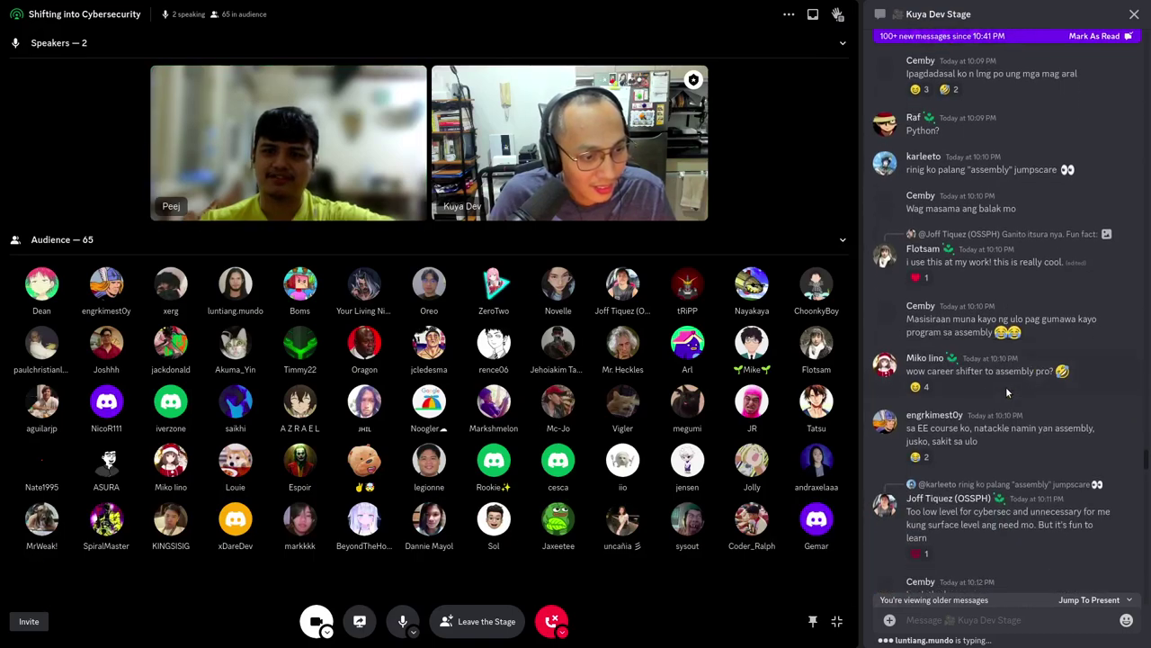
scroll(1005, 386, down, 1)
scroll(1005, 386, down, 1)
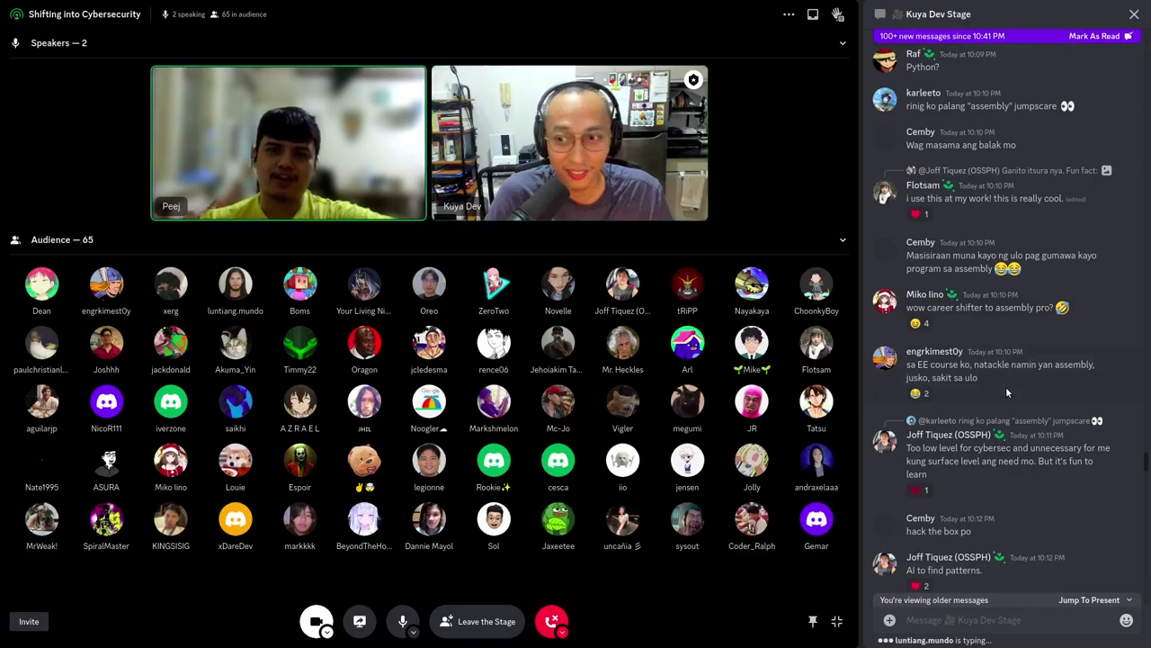
scroll(1006, 385, down, 1)
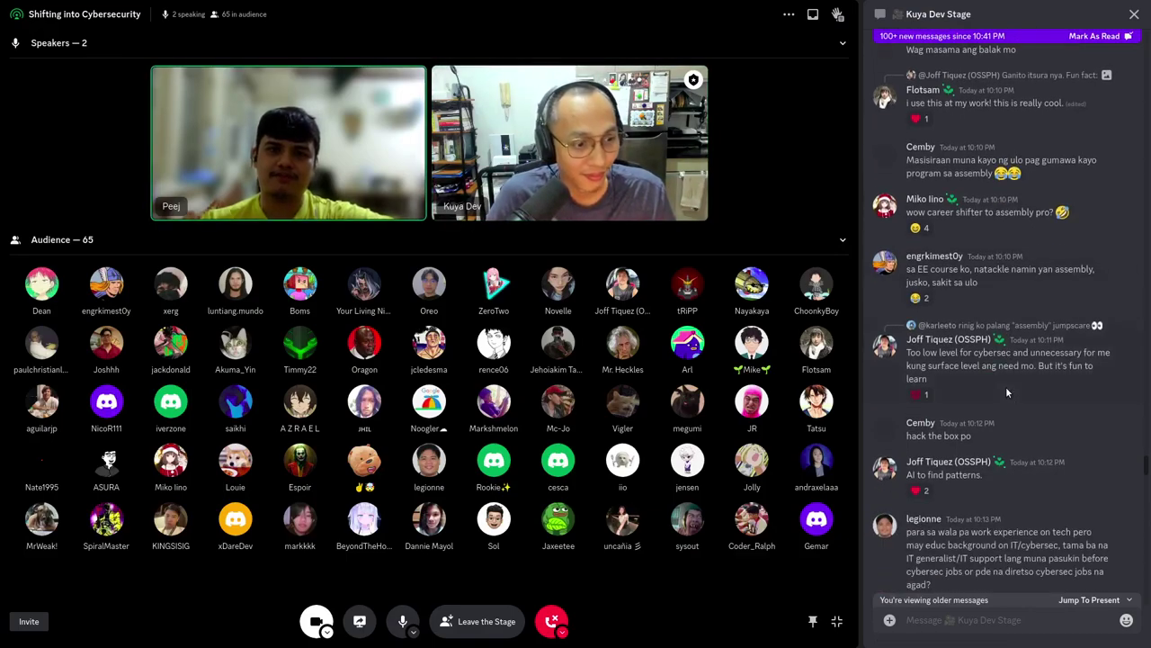
scroll(1006, 385, down, 1)
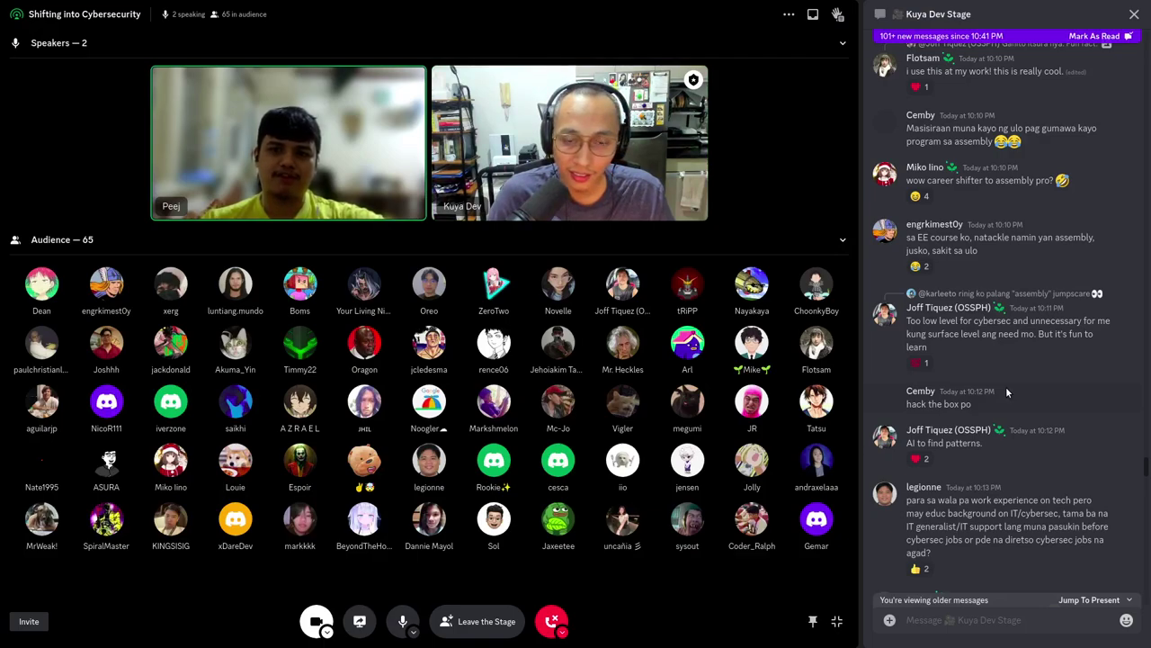
scroll(1005, 386, down, 2)
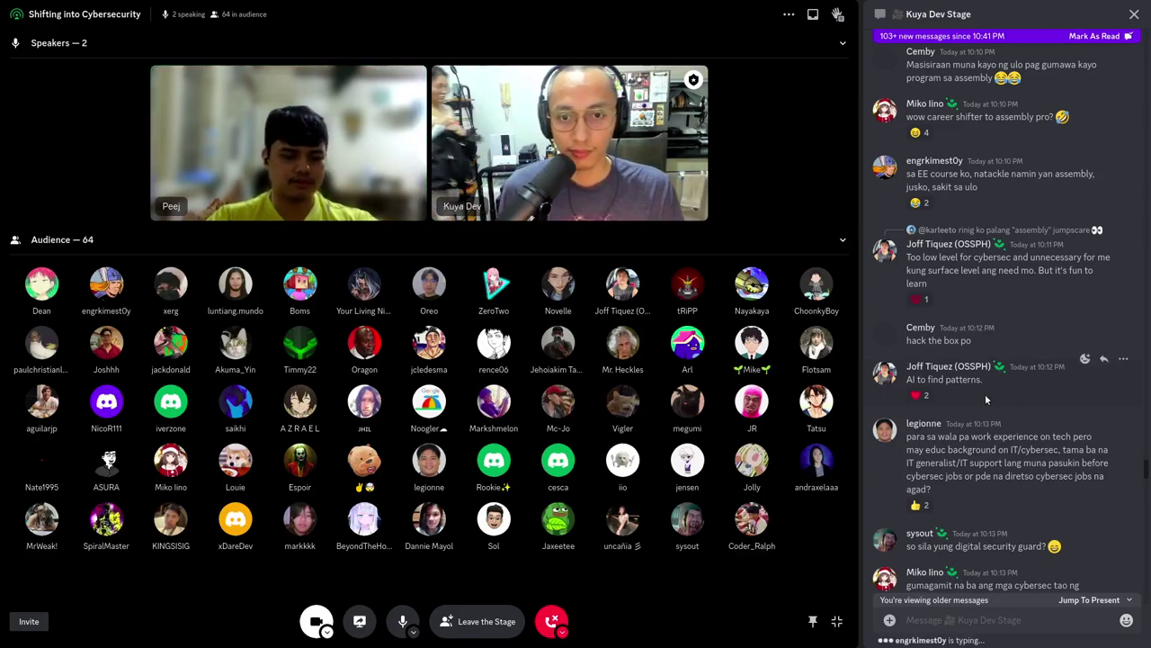
mouse_move(998, 522)
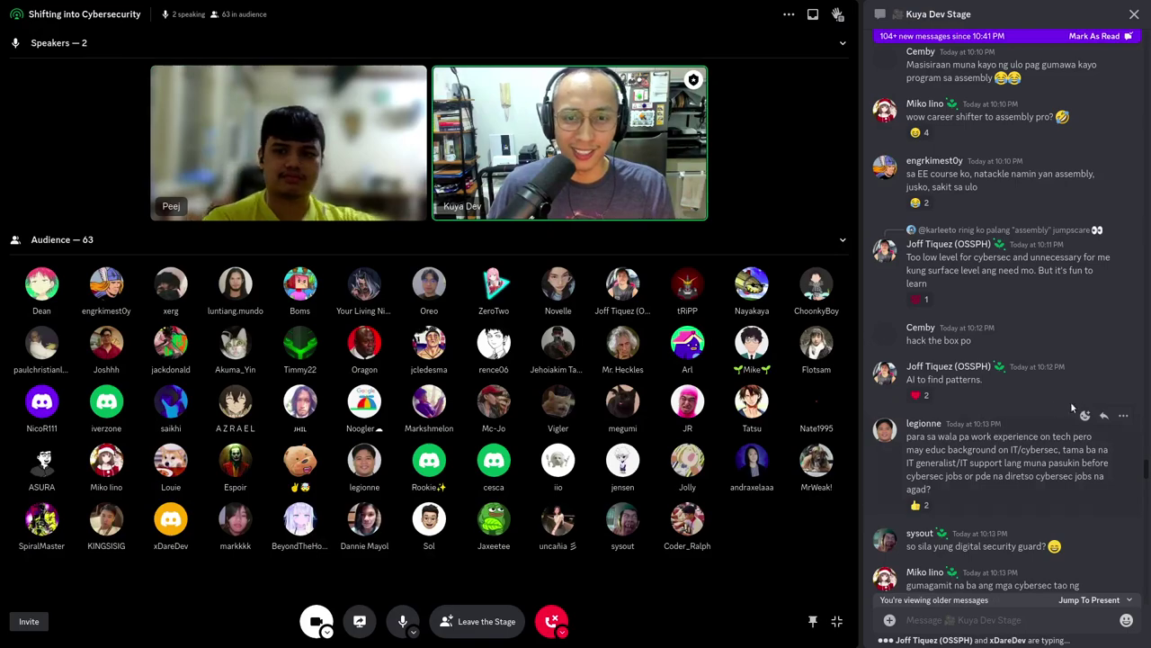
mouse_move(998, 459)
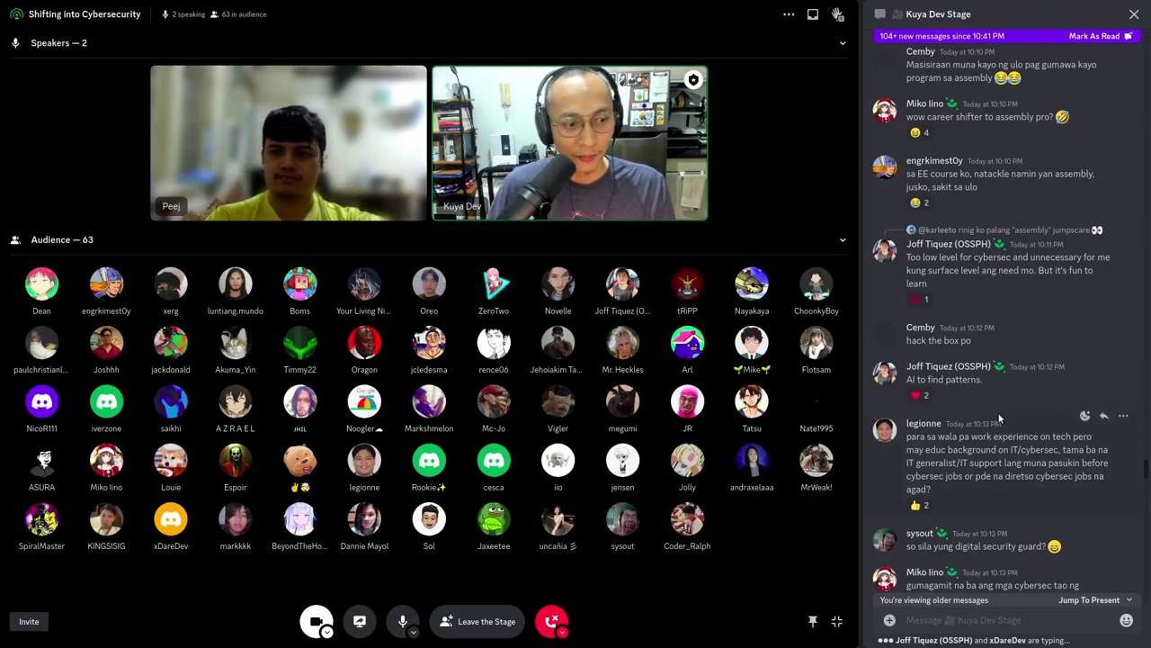
scroll(987, 397, down, 3)
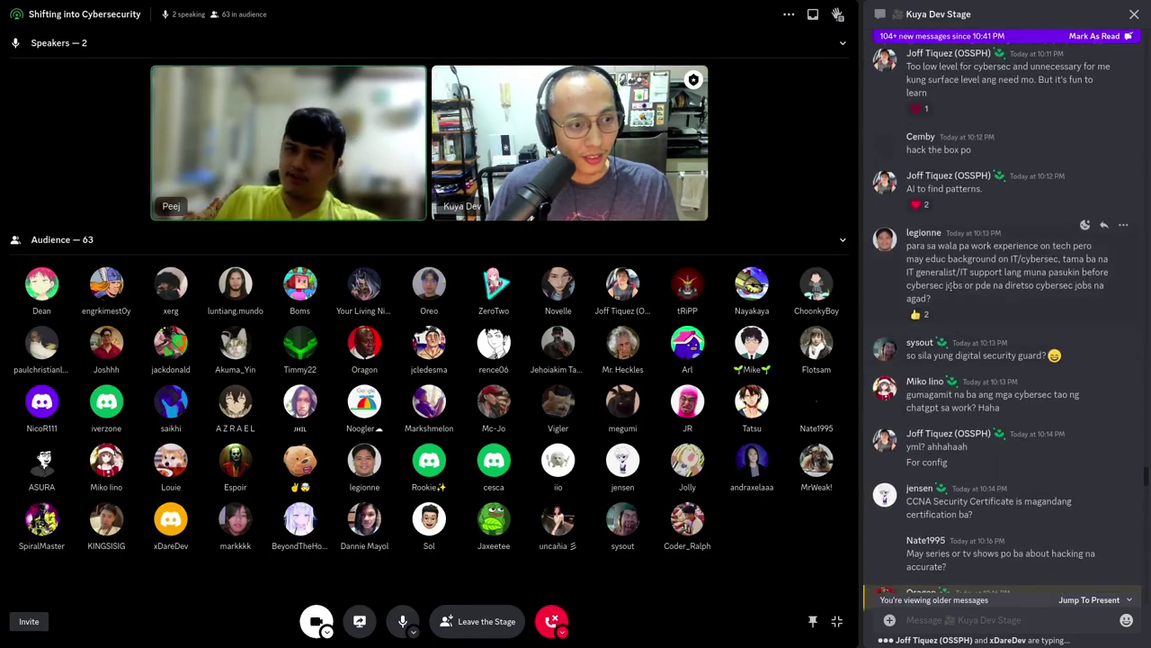
scroll(970, 406, down, 1)
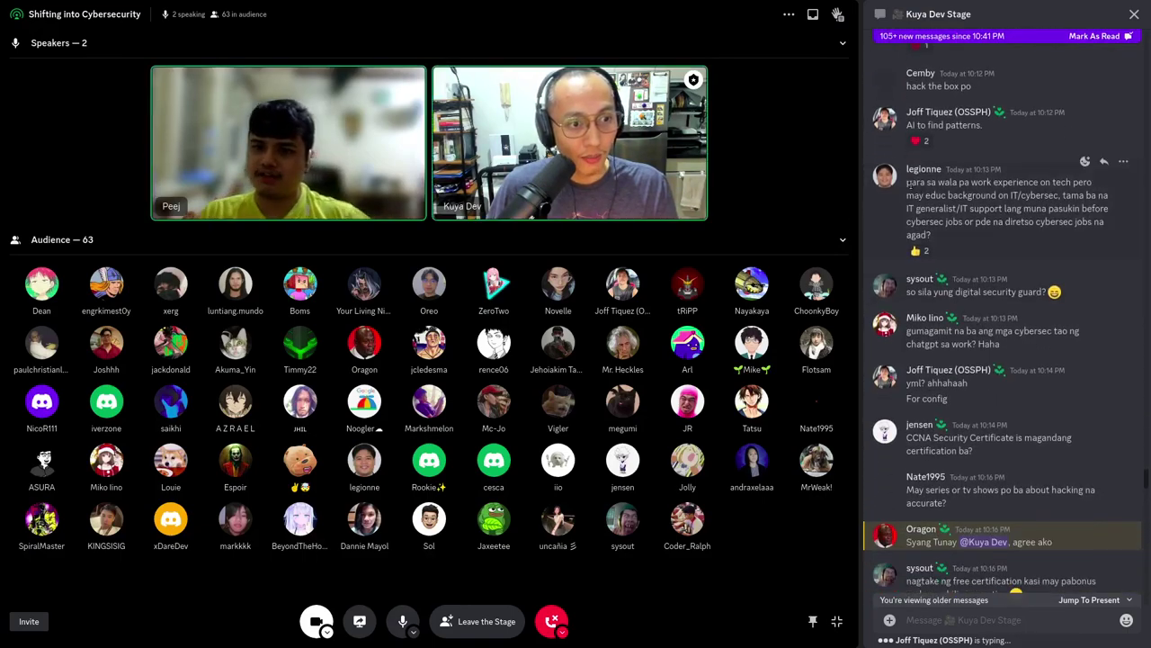